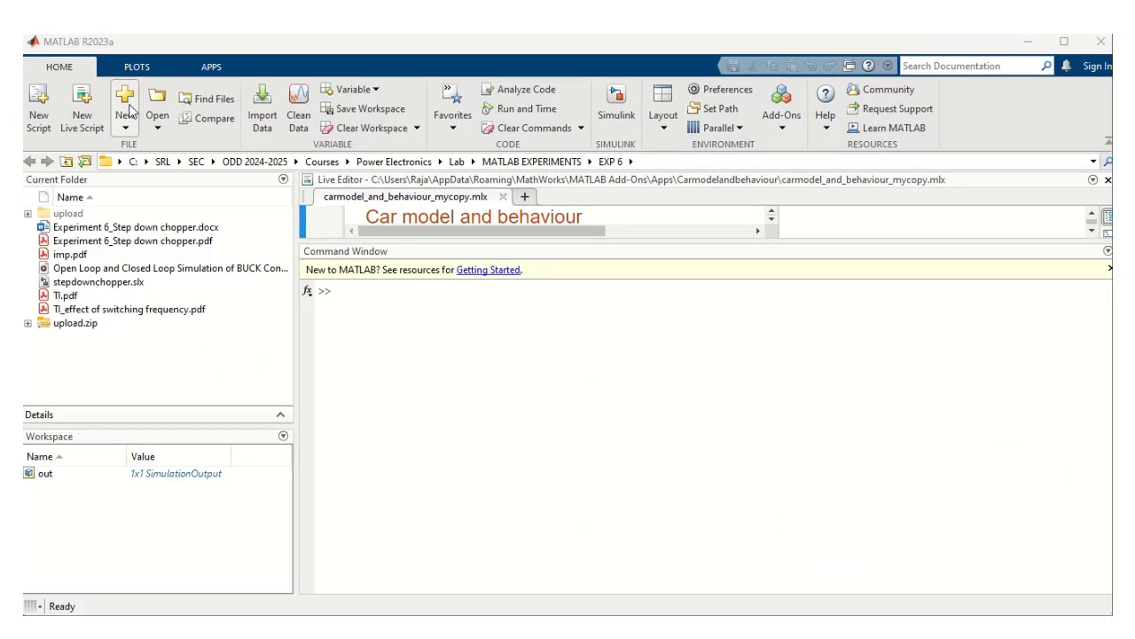
- Start a new Simulink model from the New list using the Blank Model template
left_click(125, 113)
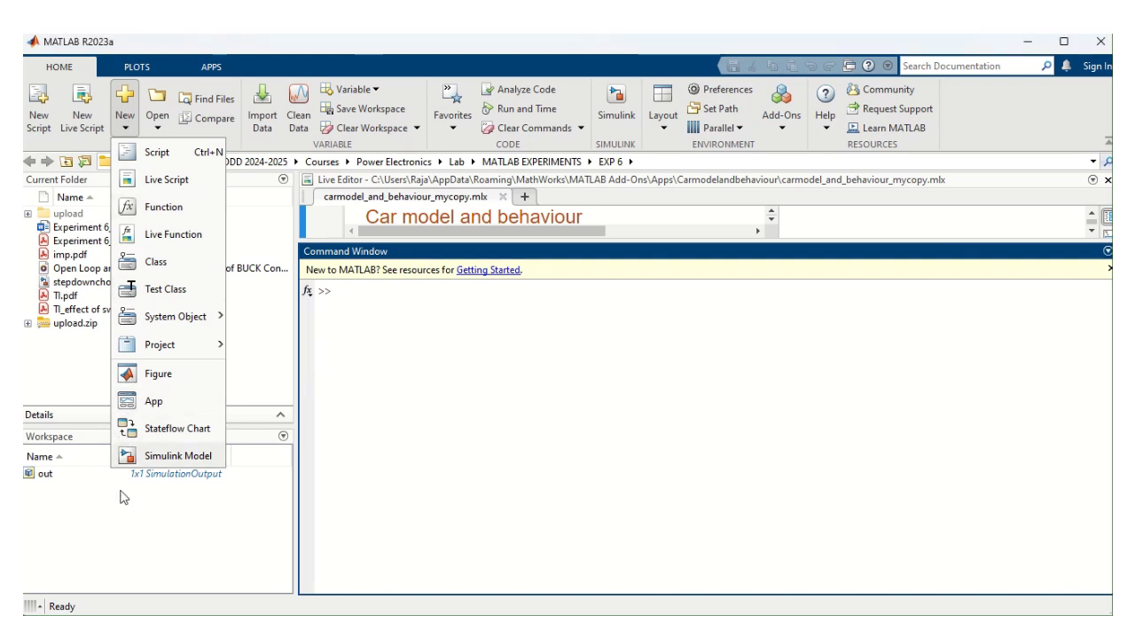
left_click(165, 457)
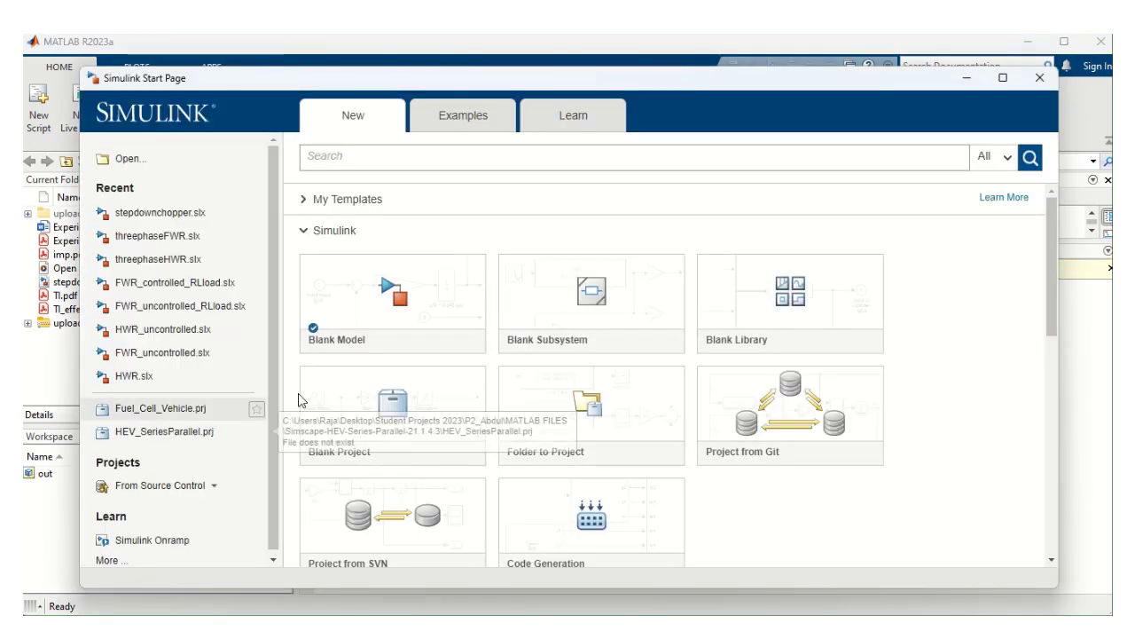
left_click(415, 298)
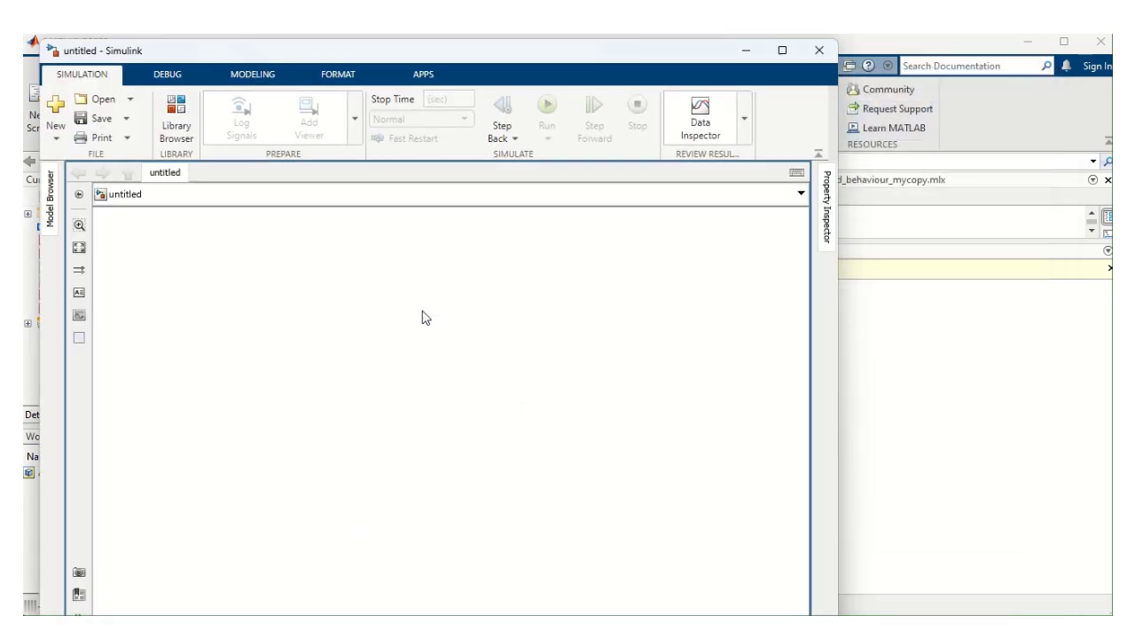
- Maximize the model window and place a DC Voltage Source block at lower left
left_click(780, 52)
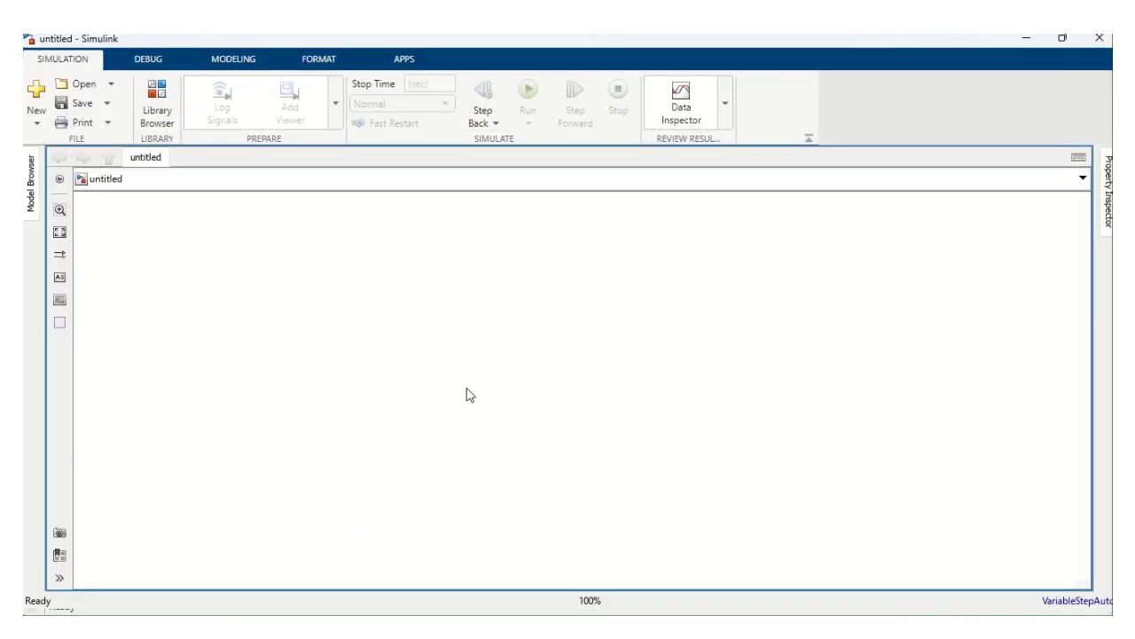
double_click(424, 366)
type("Dc")
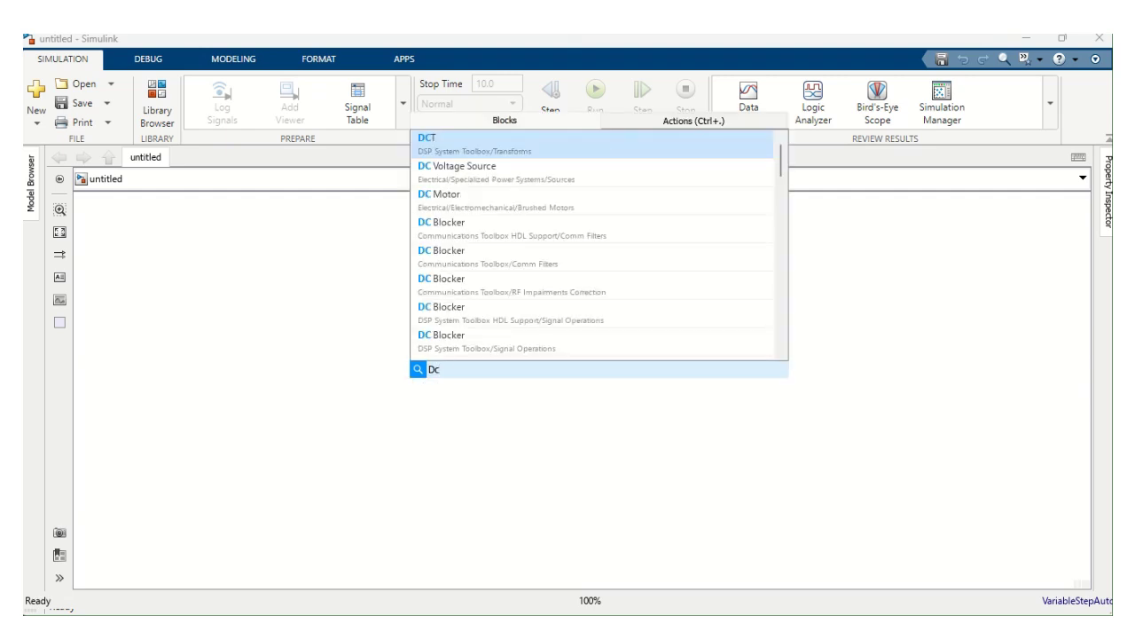
left_click(493, 184)
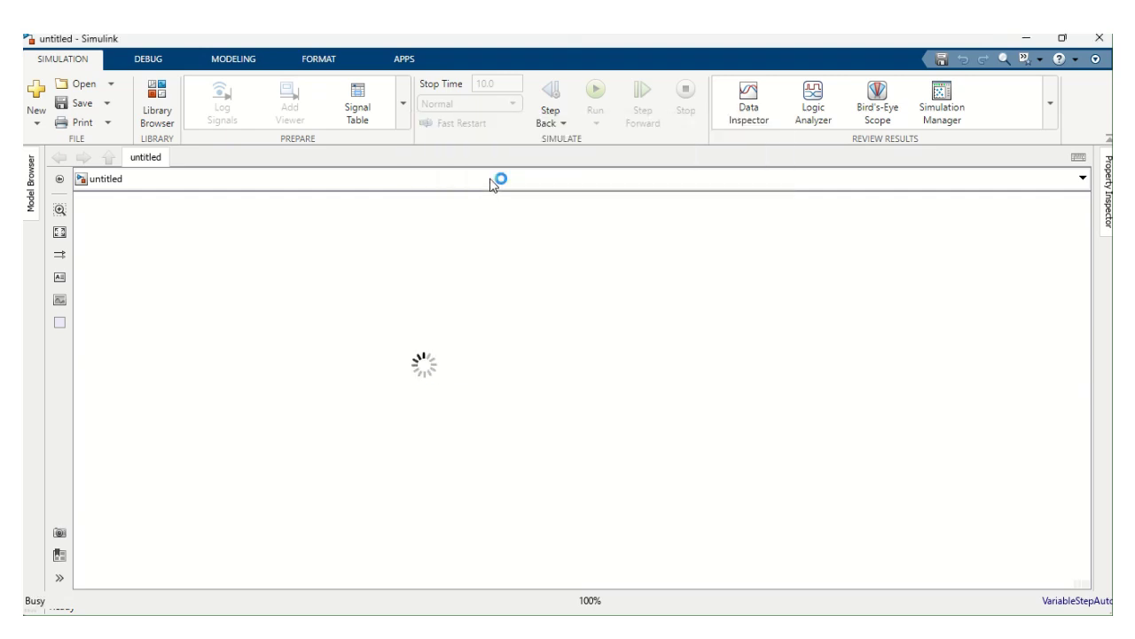
left_click_drag(424, 369, 315, 402)
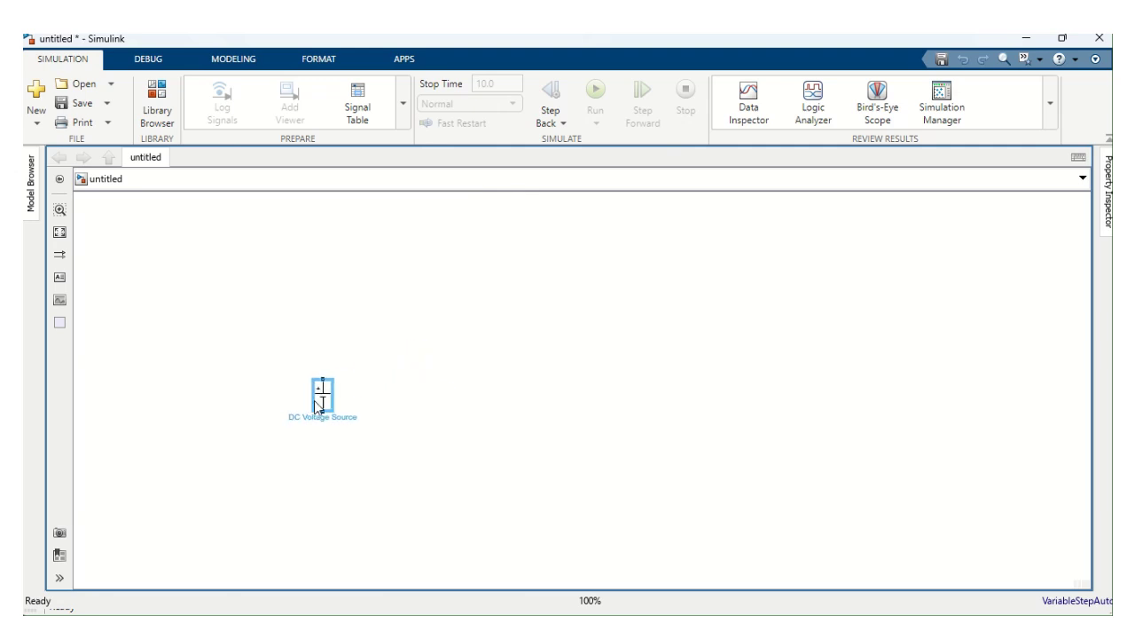
- Add a Mosfet block beside the source and turn off its Show measurement port option
double_click(455, 317)
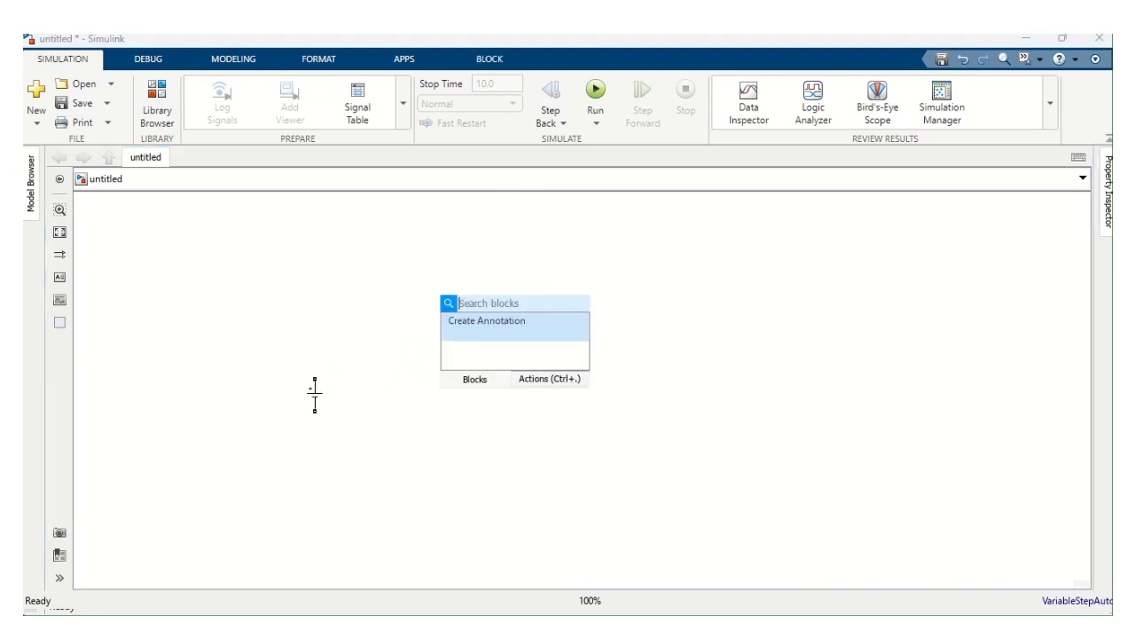
type("mosfet")
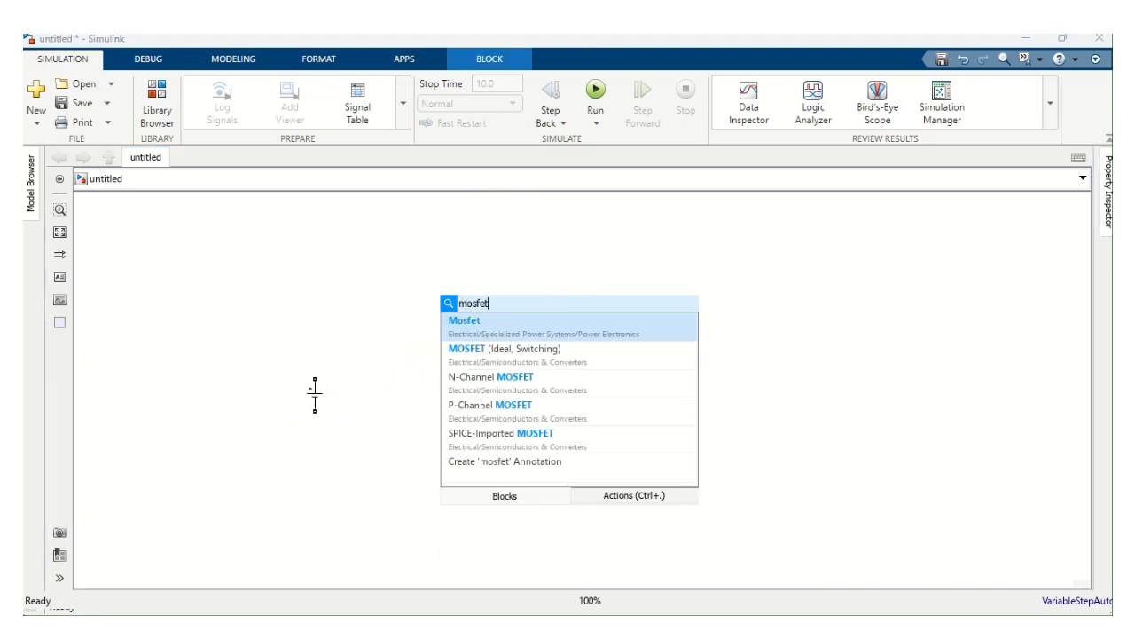
left_click(503, 336)
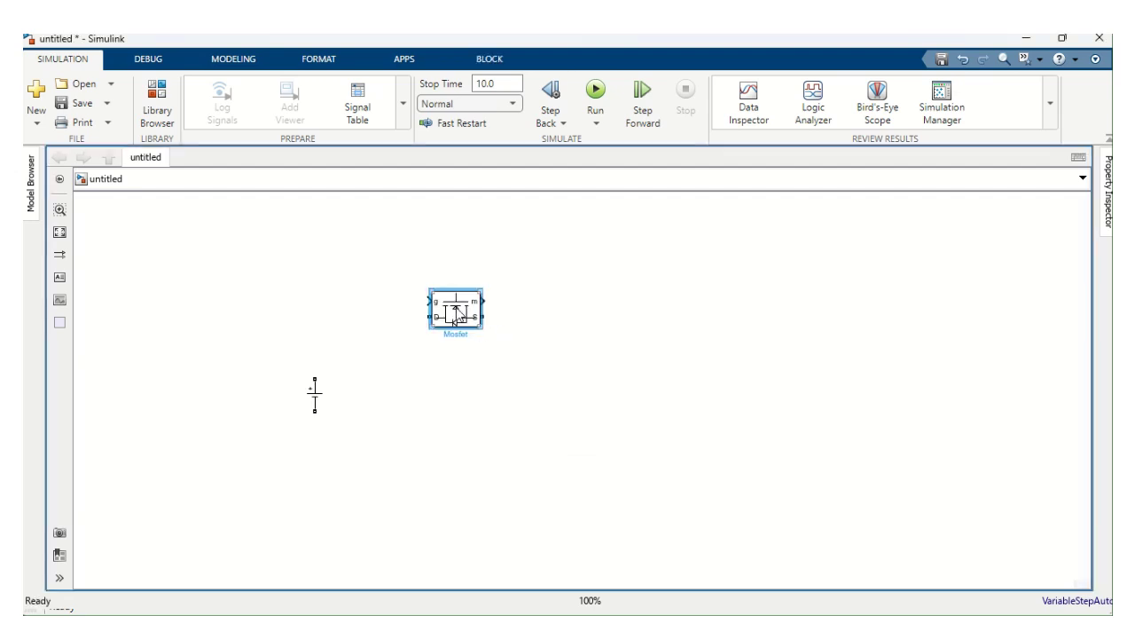
left_click_drag(455, 312, 435, 334)
double_click(435, 338)
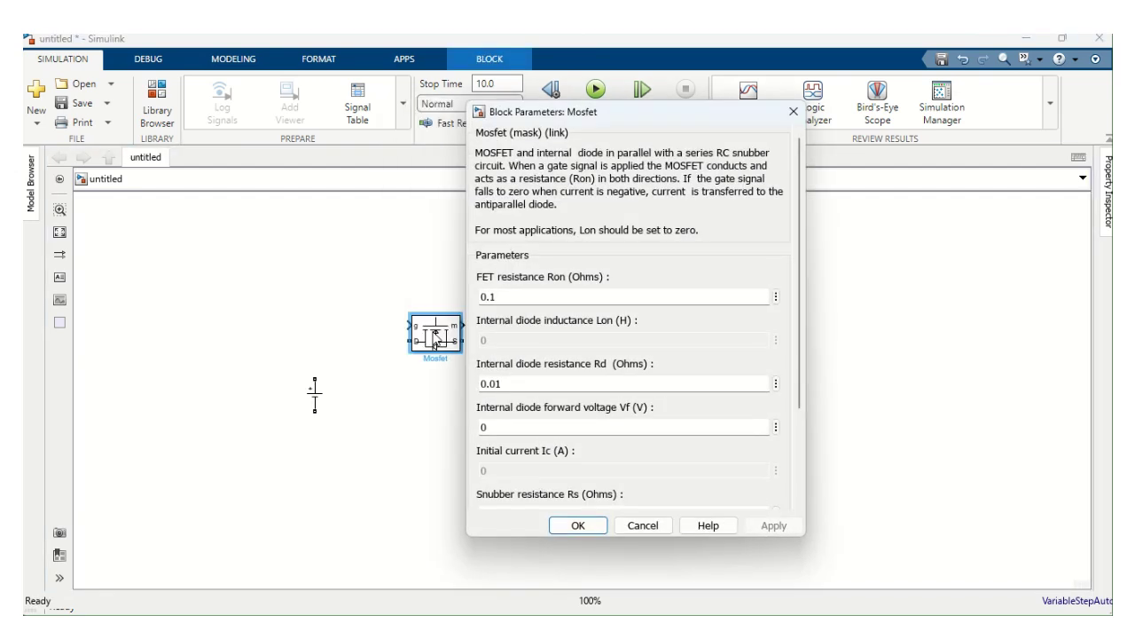
left_click_drag(802, 366, 794, 452)
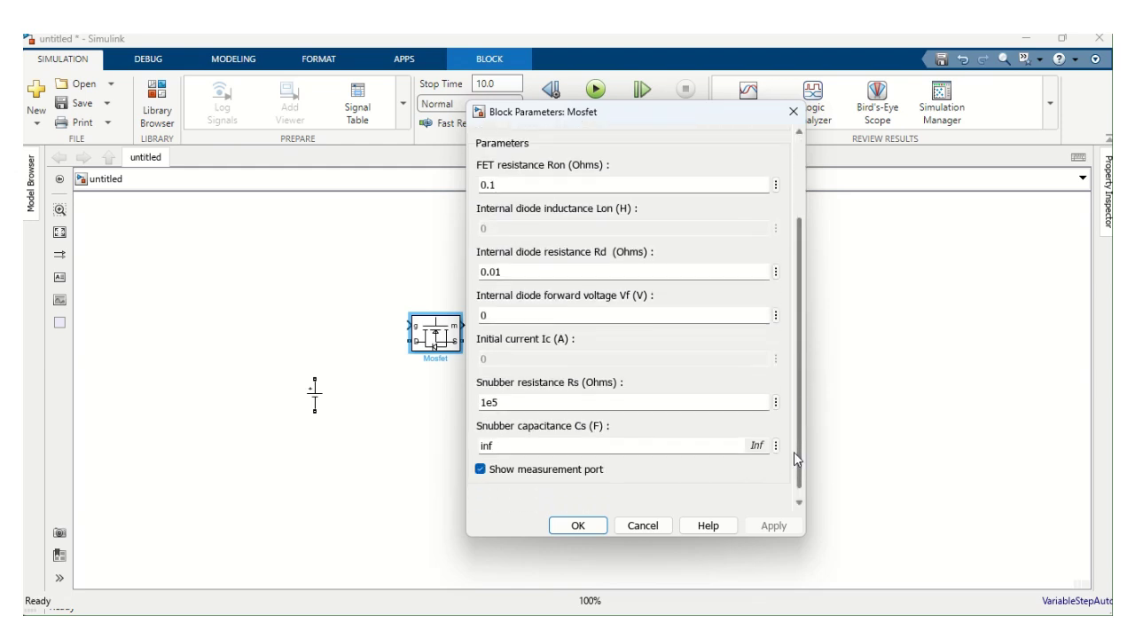
left_click(481, 468)
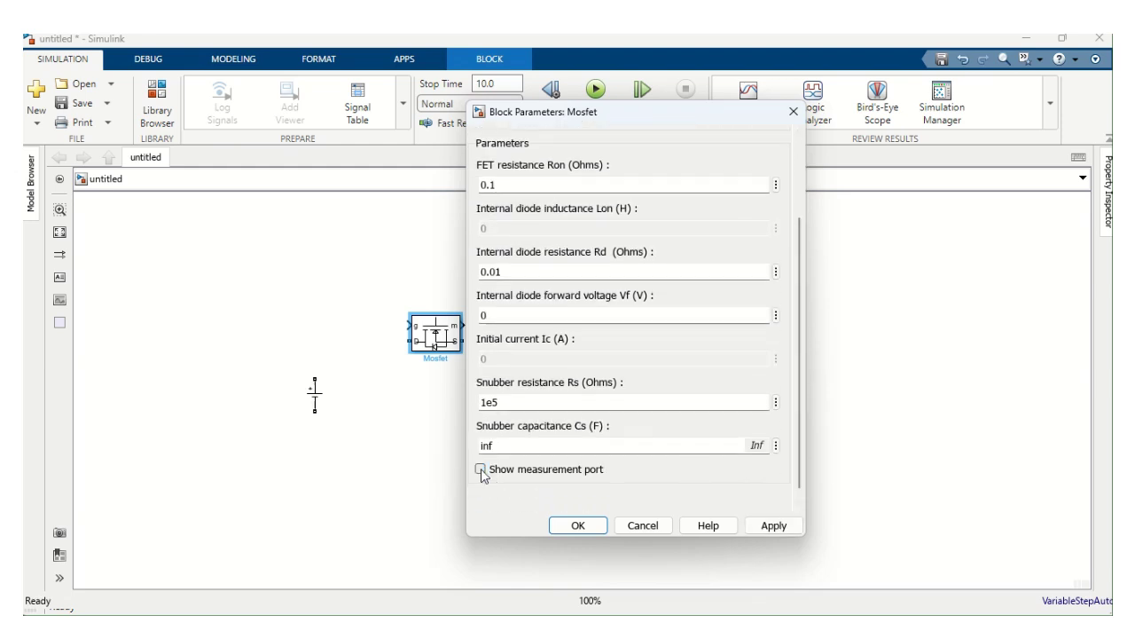
left_click(769, 527)
left_click(578, 525)
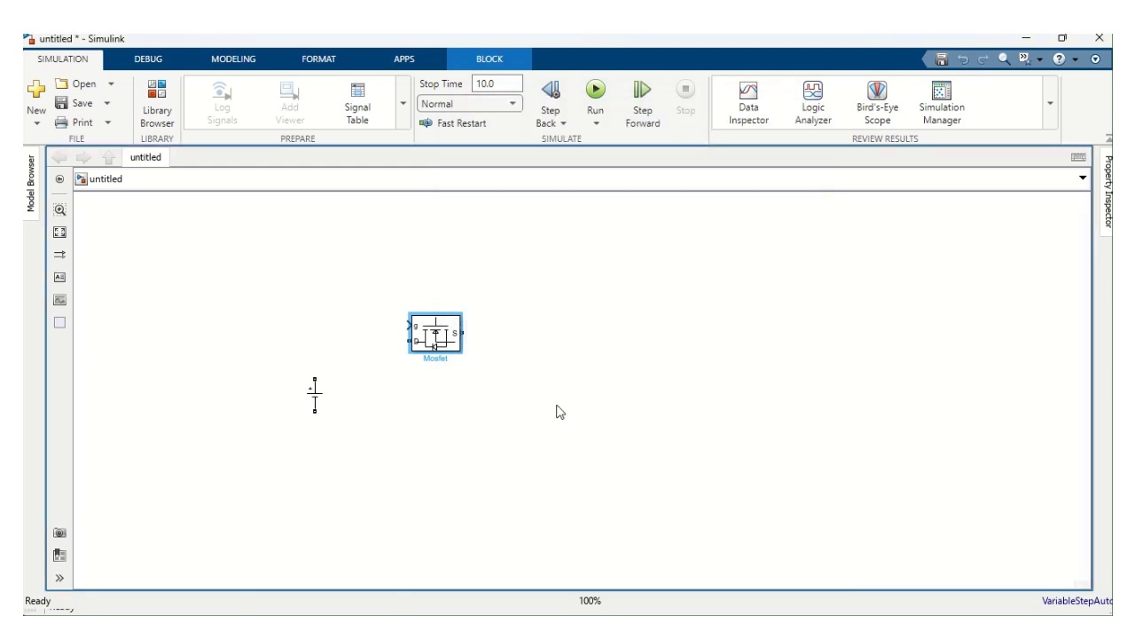
- Insert a Diode without measurement port, rotate it upright with Ctrl+R, and move it below the Mosfet
double_click(577, 358)
type("diode")
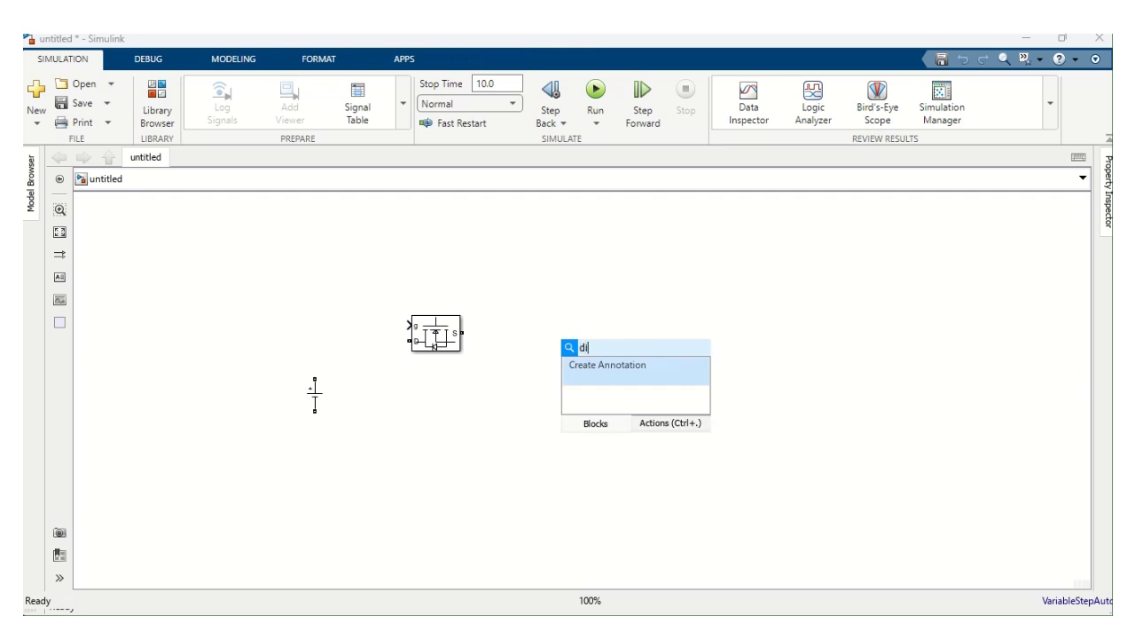
left_click(658, 379)
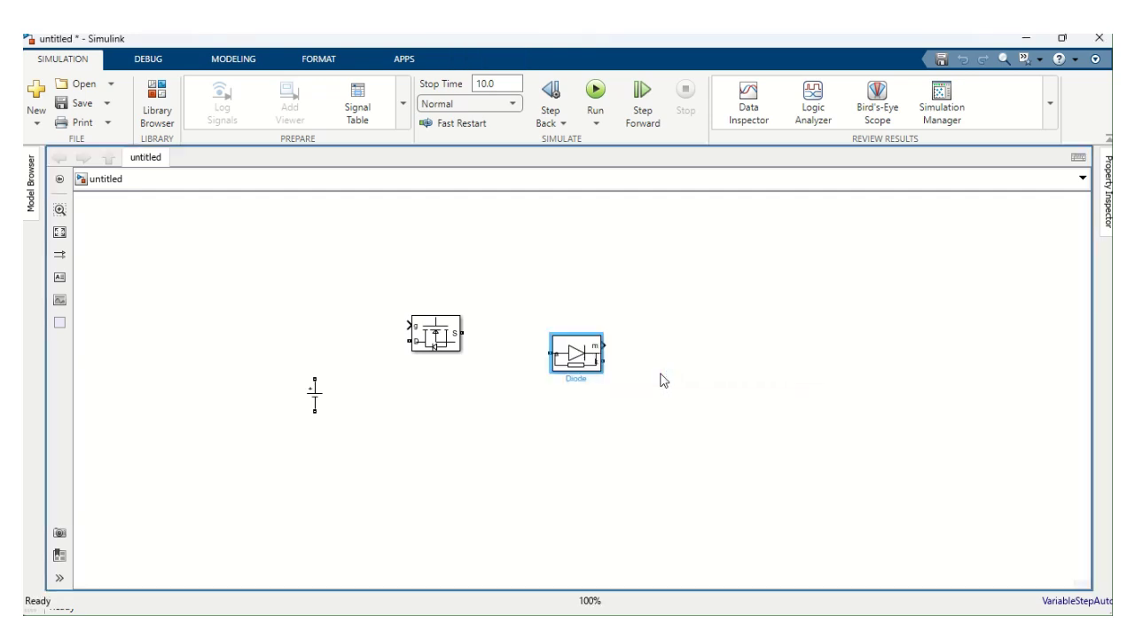
double_click(592, 354)
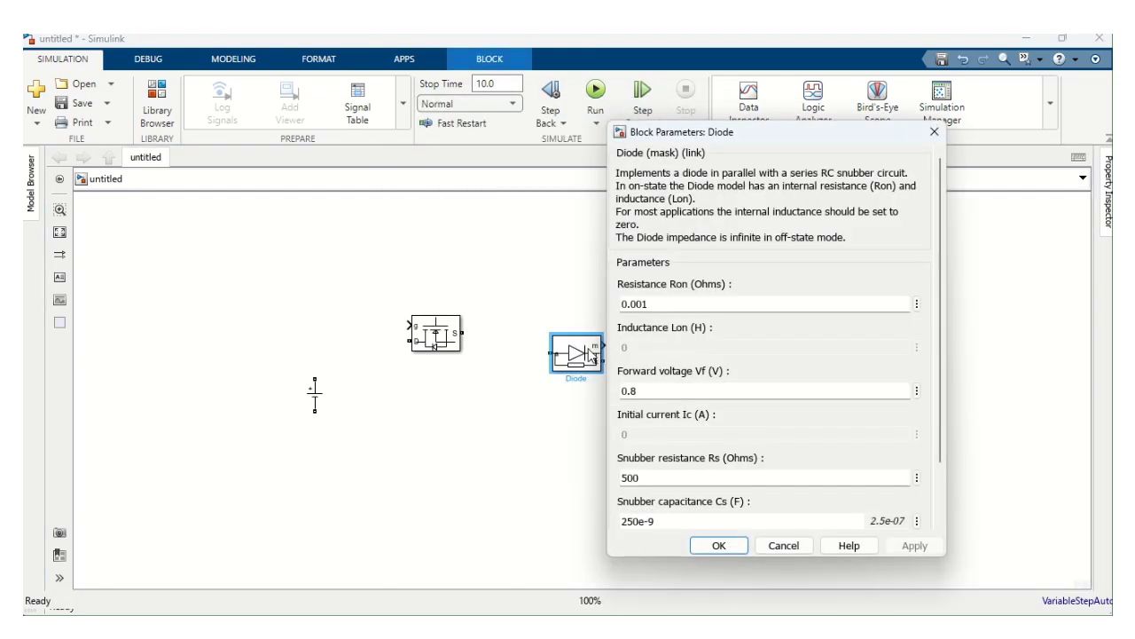
scroll(941, 329, "down", 2)
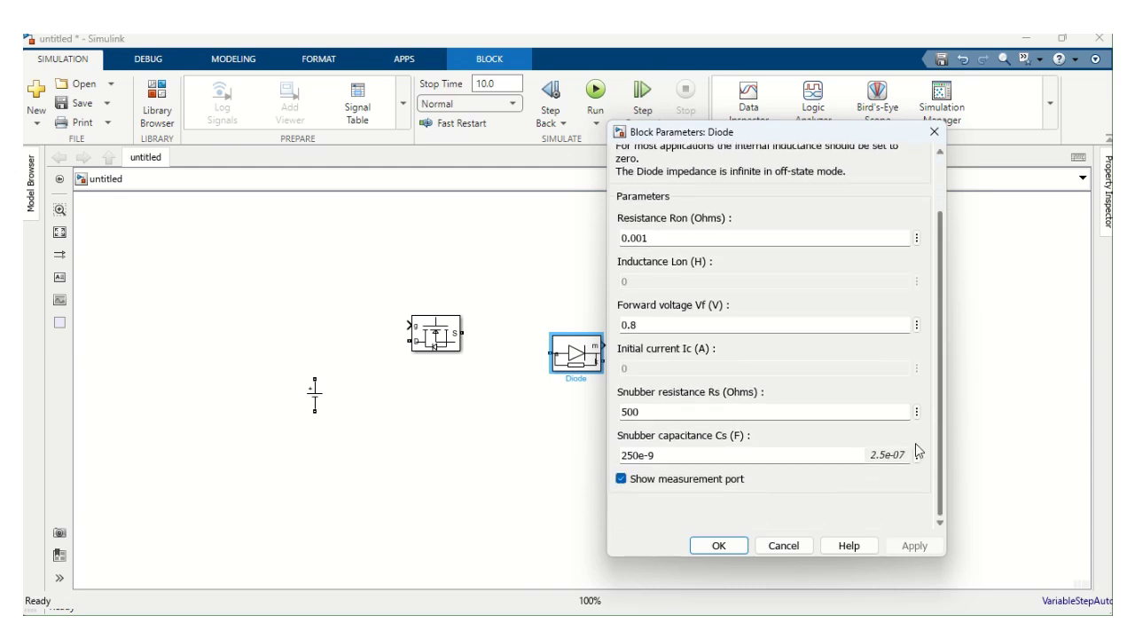
left_click(621, 480)
left_click(622, 480)
left_click(914, 546)
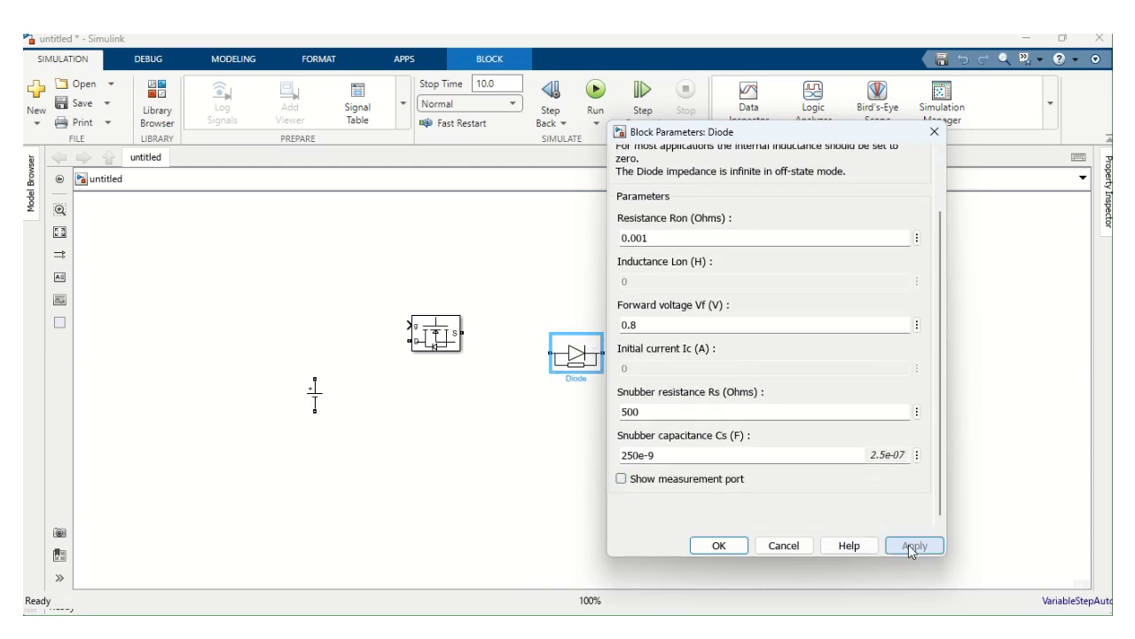
left_click(718, 547)
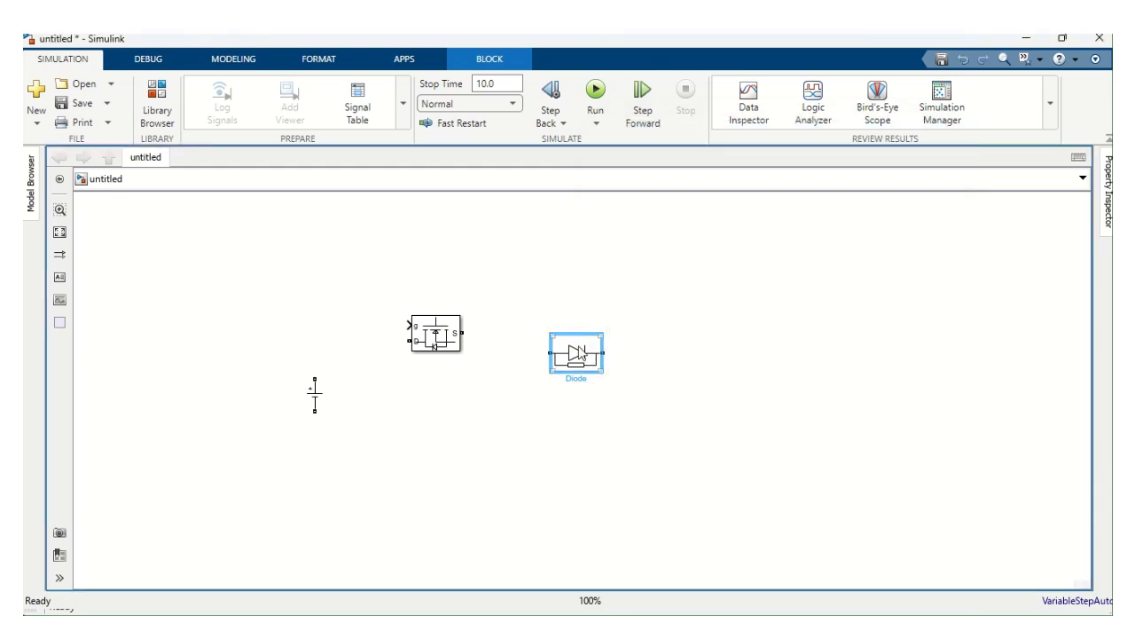
key("ctrl+r")
key("ctrl+r")
key("ctrl+r")
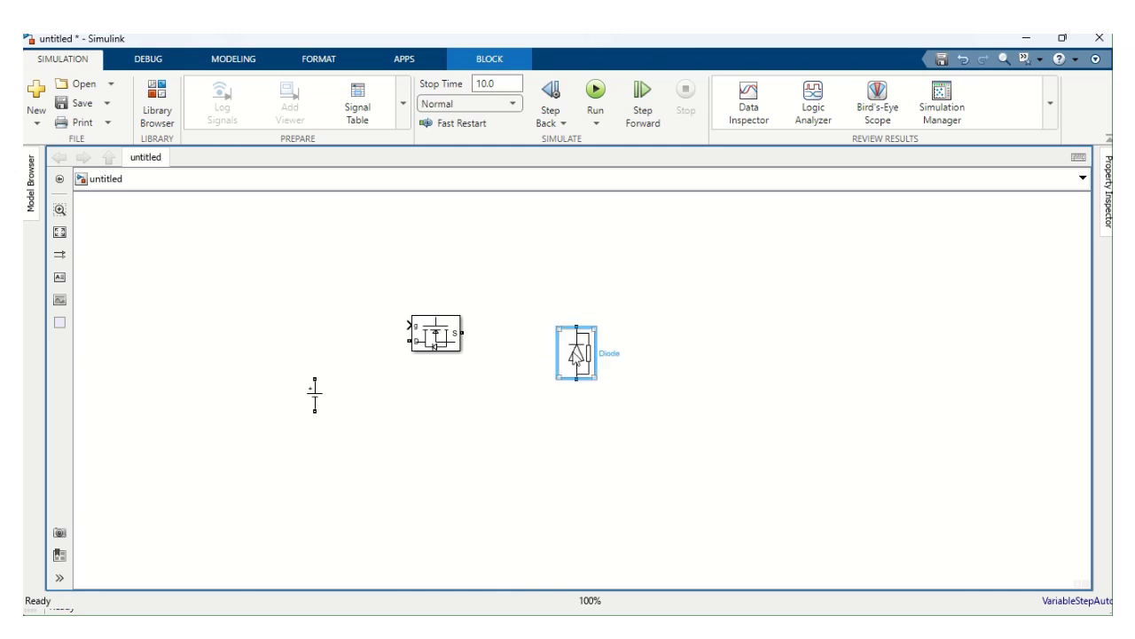
left_click_drag(575, 355, 521, 424)
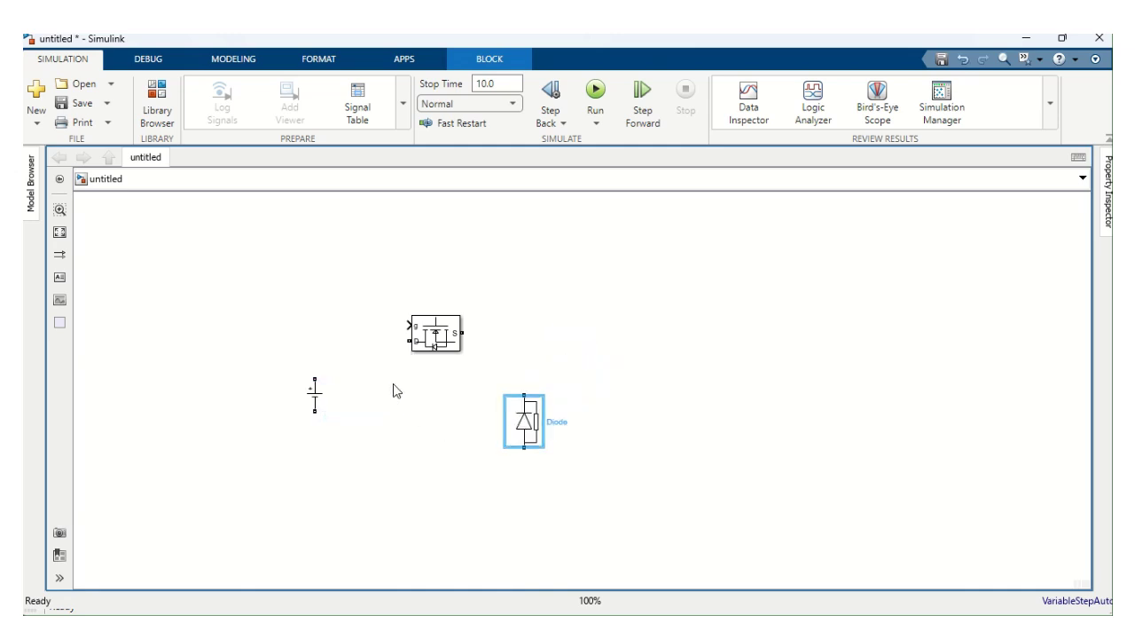
- Insert a Series RLC Branch, set its branch type to L (1e-3 H), and align it with the S port
double_click(594, 348)
type("serie")
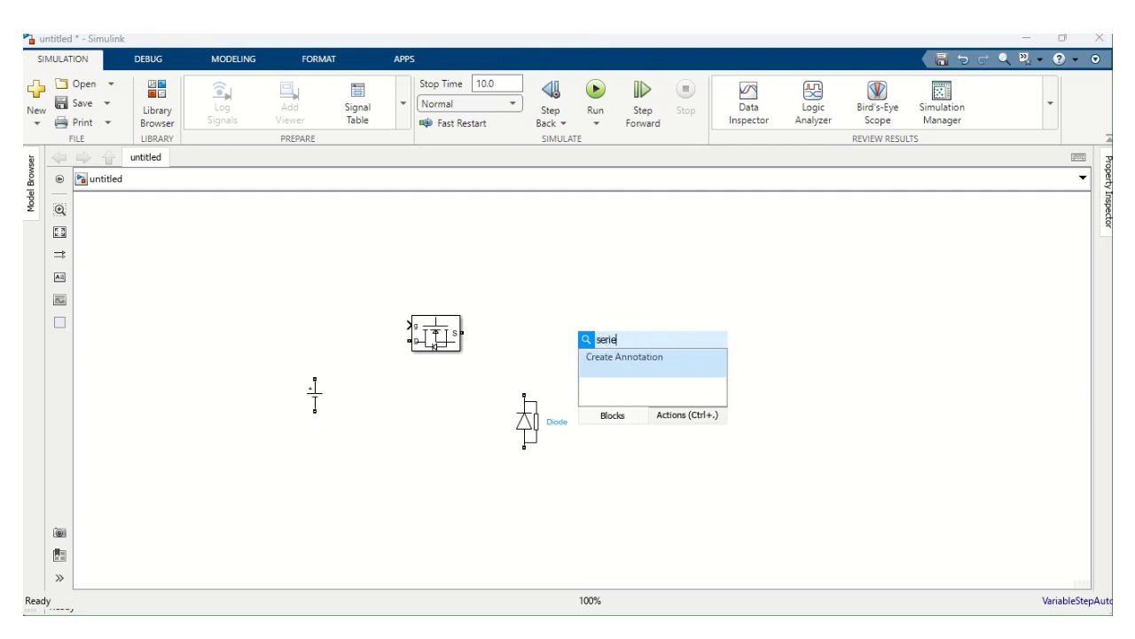
type("s")
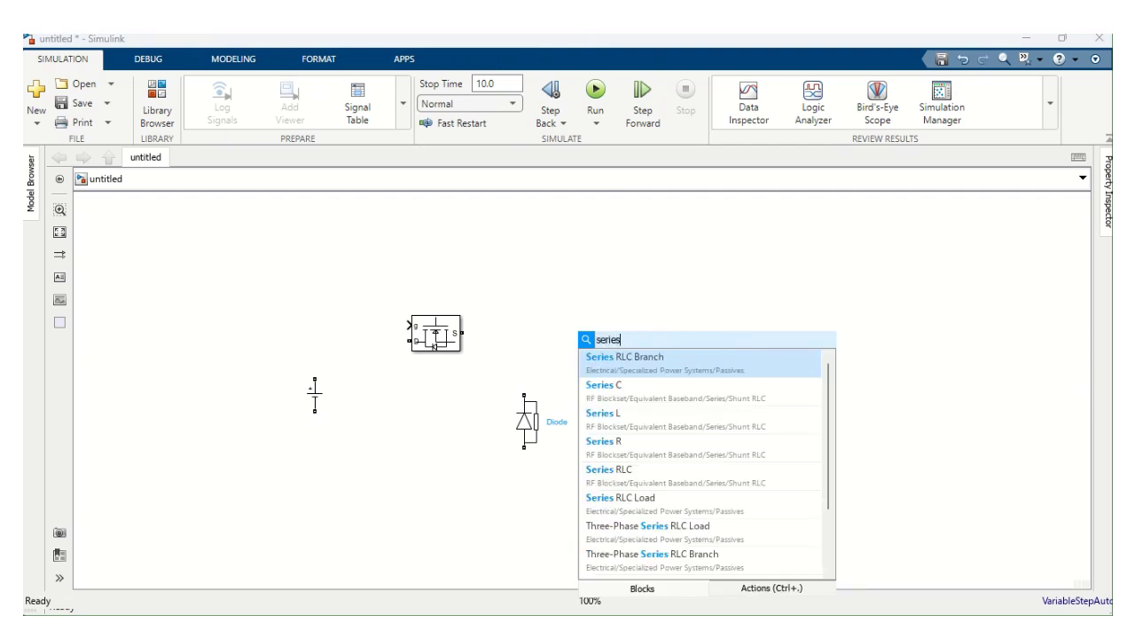
left_click(655, 367)
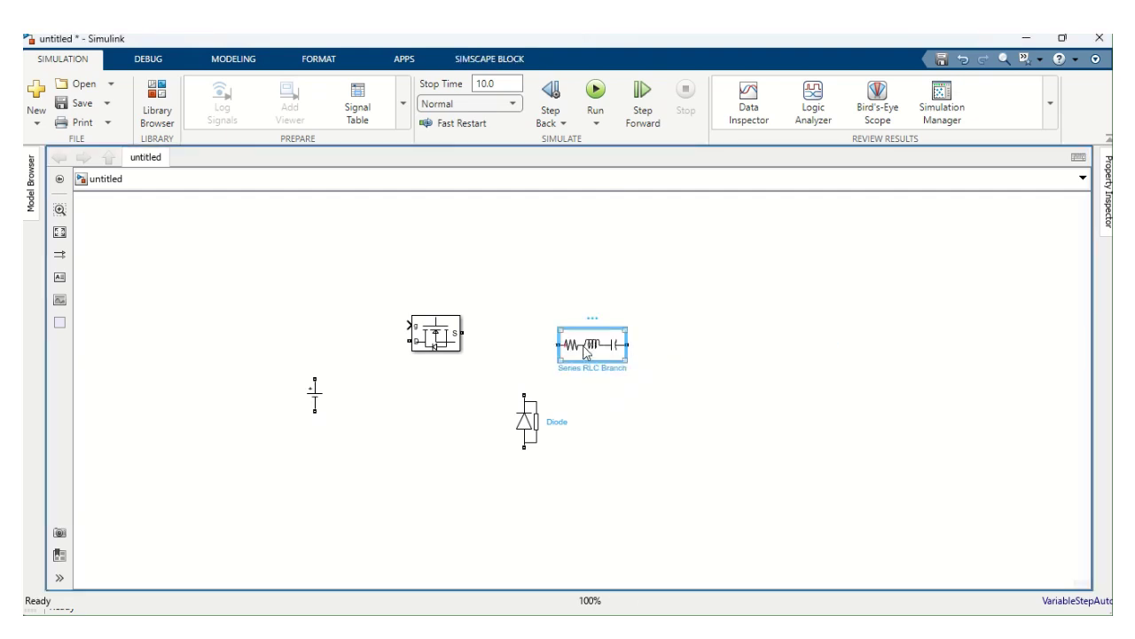
double_click(585, 352)
left_click(802, 268)
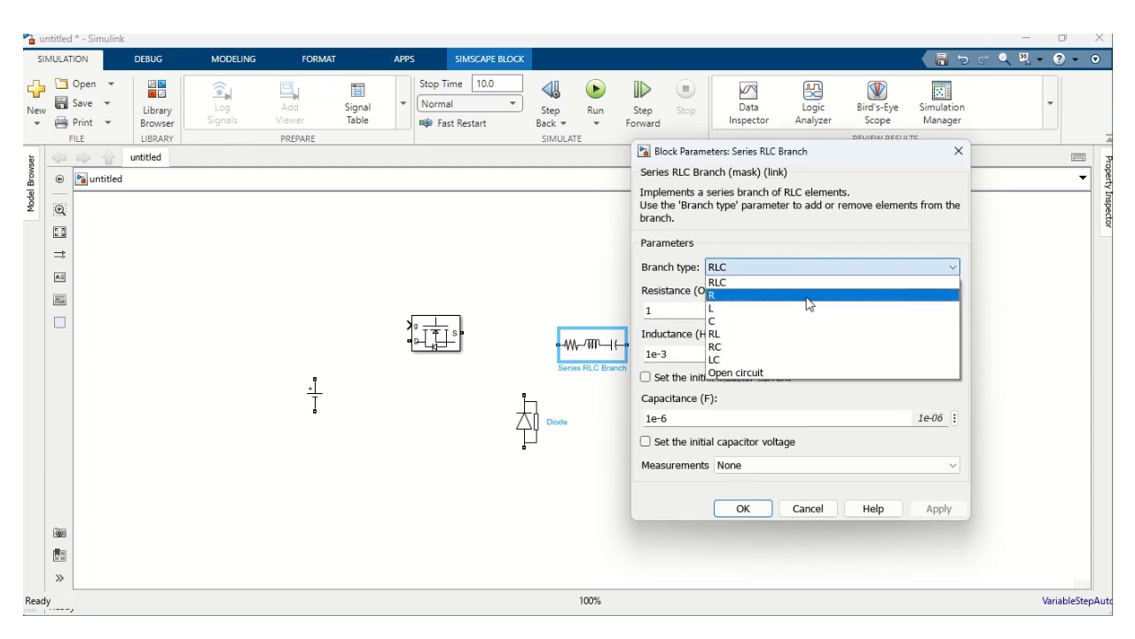
left_click(803, 308)
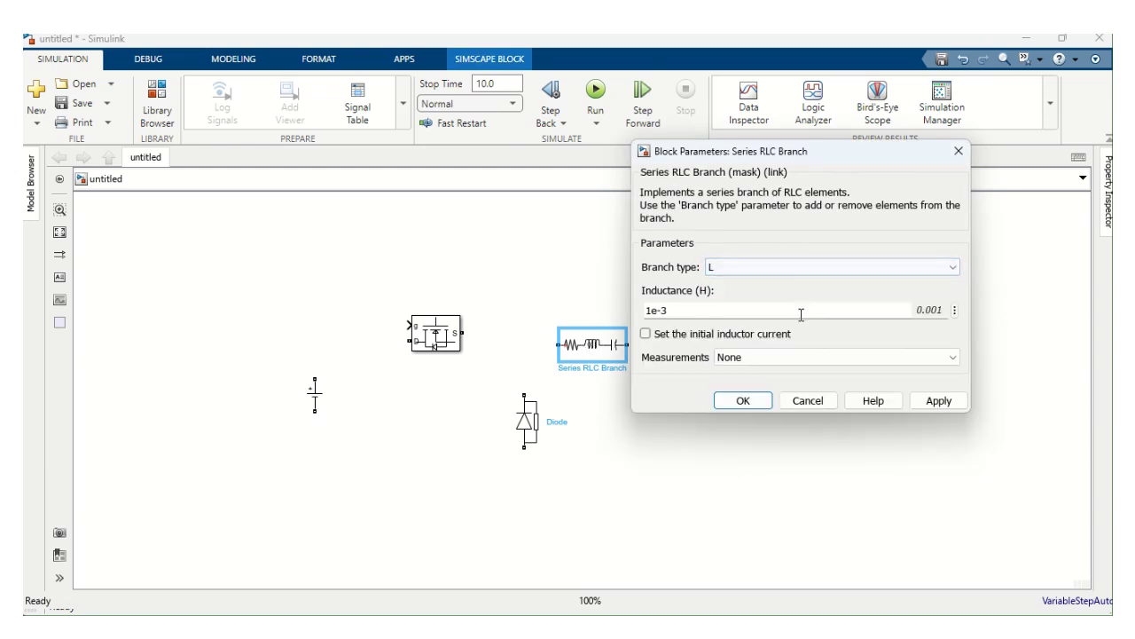
left_click(935, 405)
left_click(747, 403)
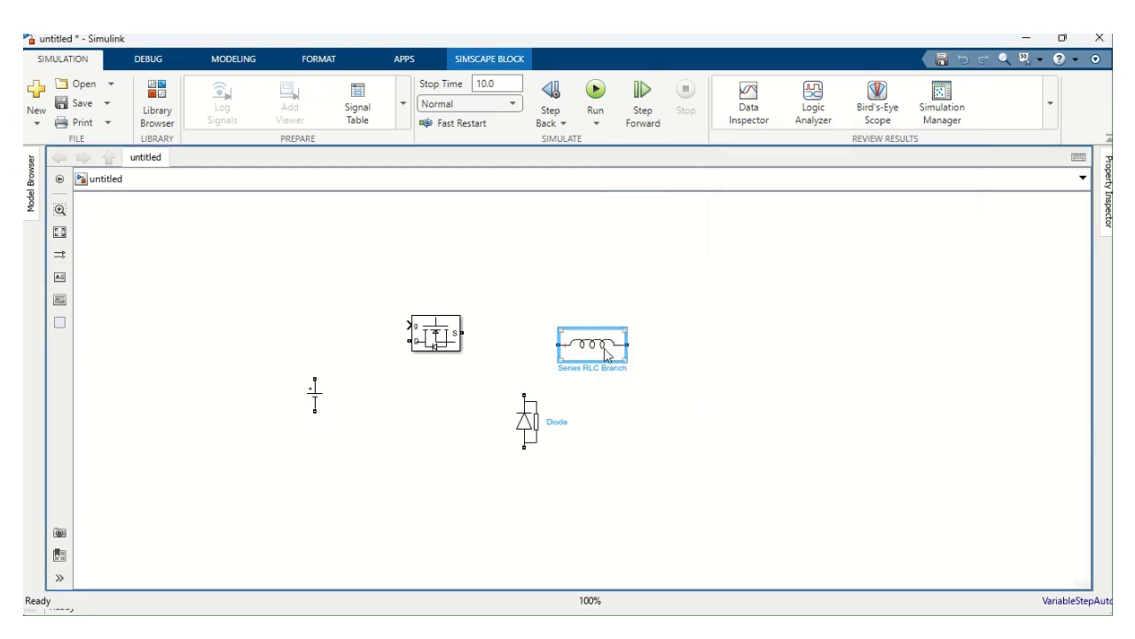
left_click_drag(605, 350, 640, 341)
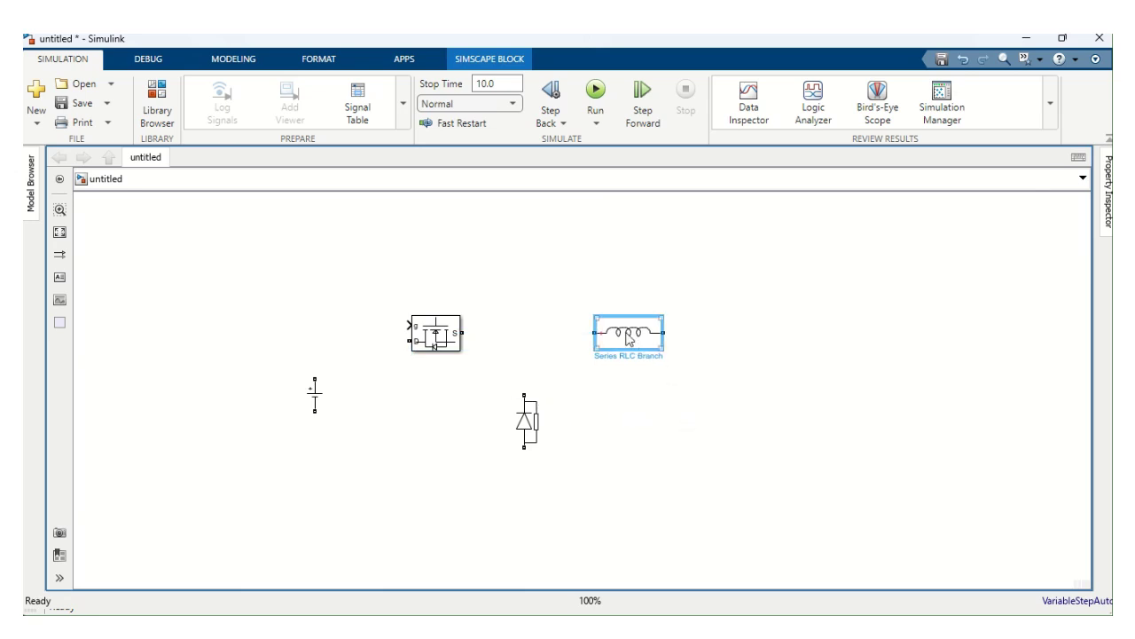
- Copy the inductor below right, rotate it vertical, and make it a C branch (1e-6 F)
left_click_drag(628, 335, 717, 411)
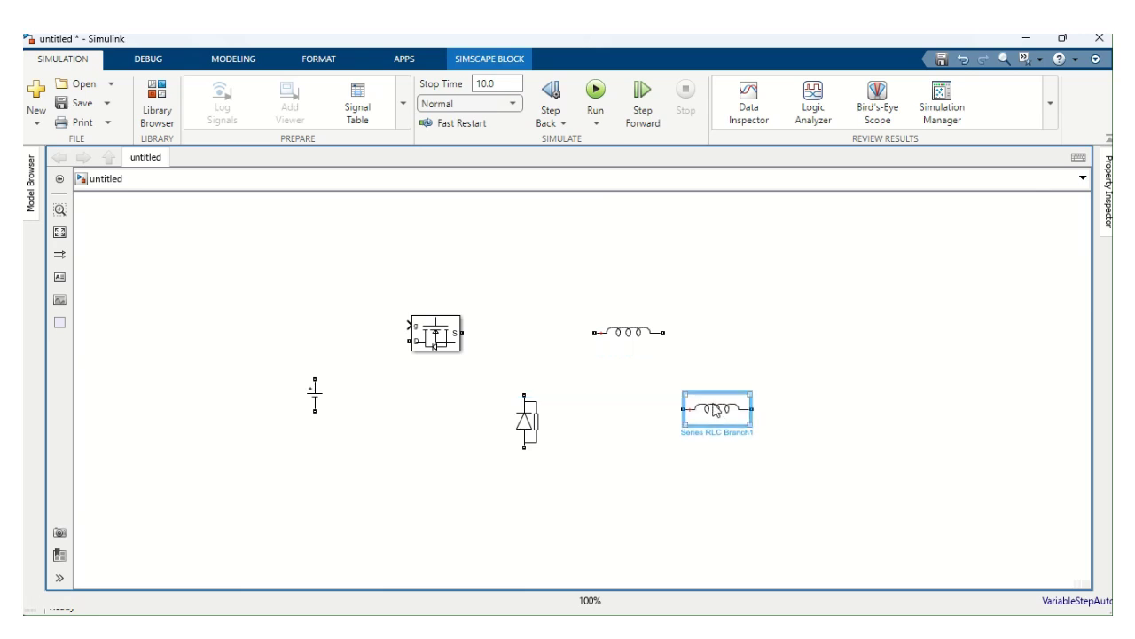
key("ctrl+r")
double_click(721, 403)
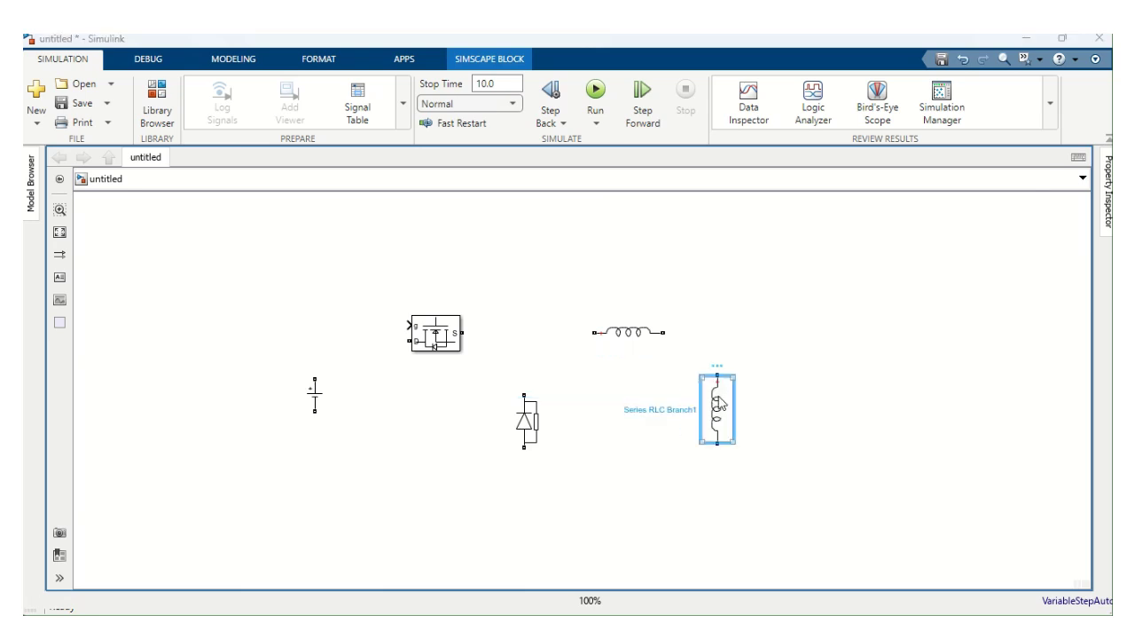
left_click(928, 393)
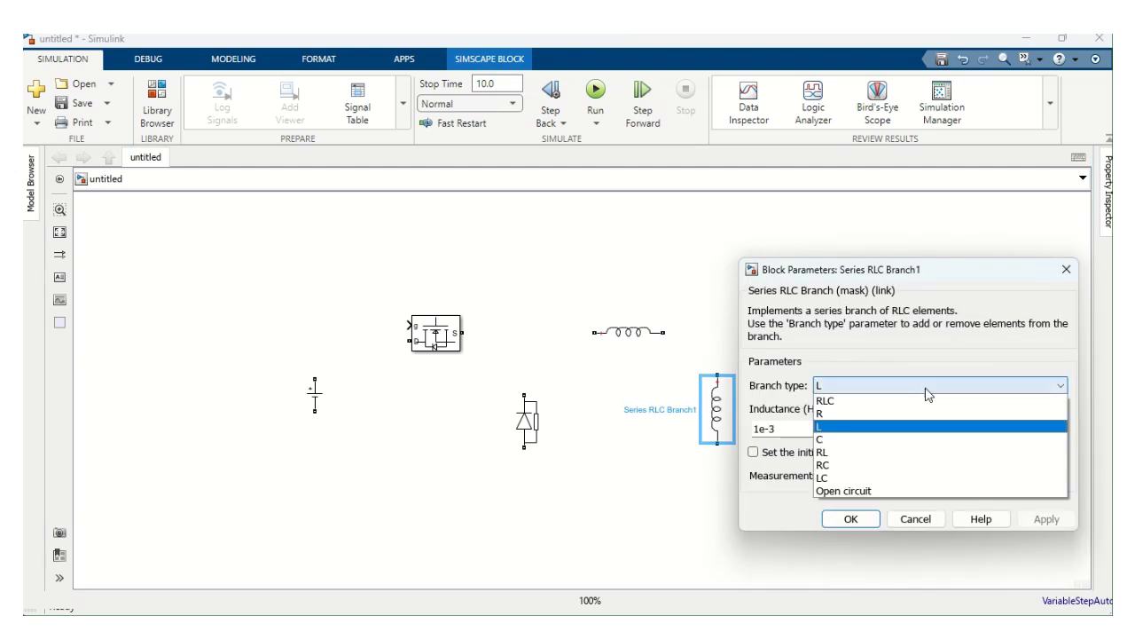
left_click(893, 439)
left_click(1029, 519)
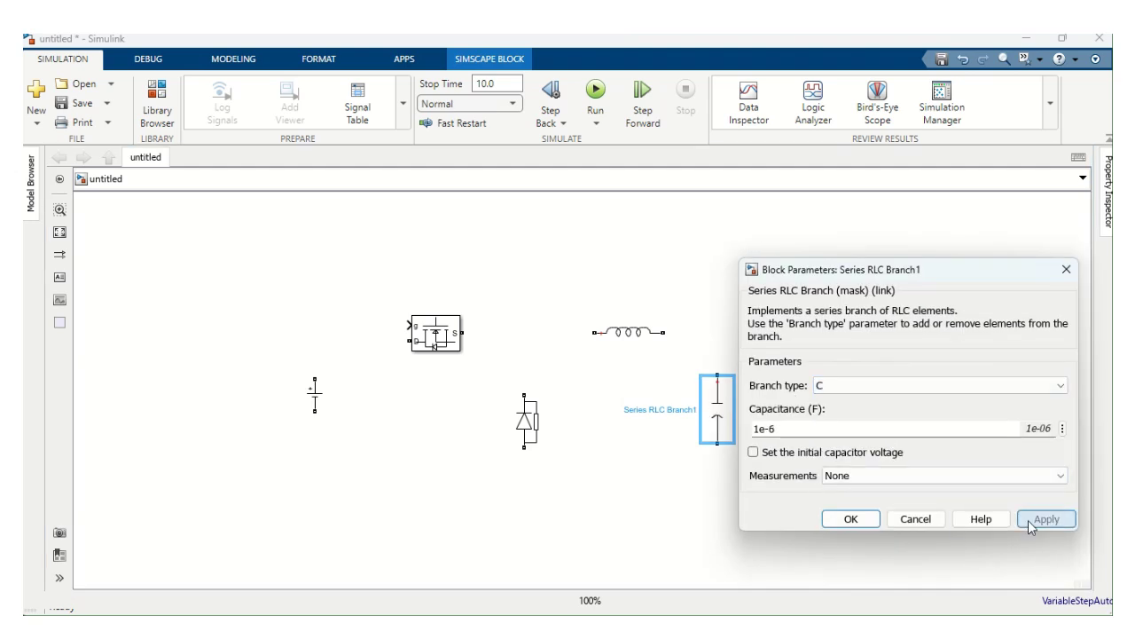
left_click(853, 520)
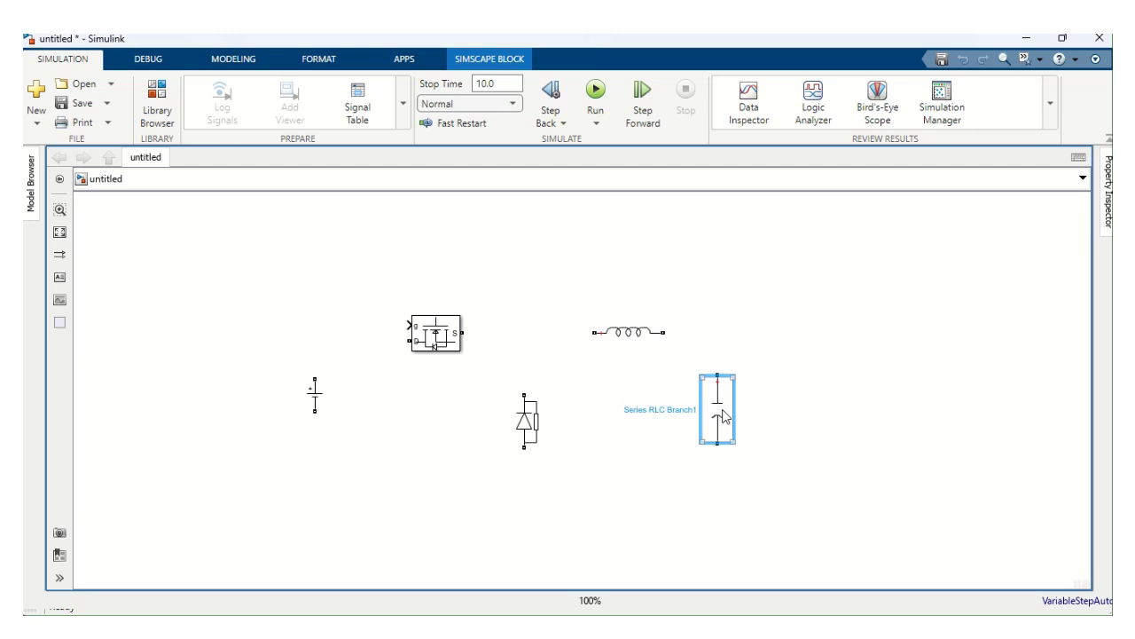
- Copy the capacitor to its right and change the copy's branch type to R
left_click_drag(721, 417, 831, 408)
double_click(831, 408)
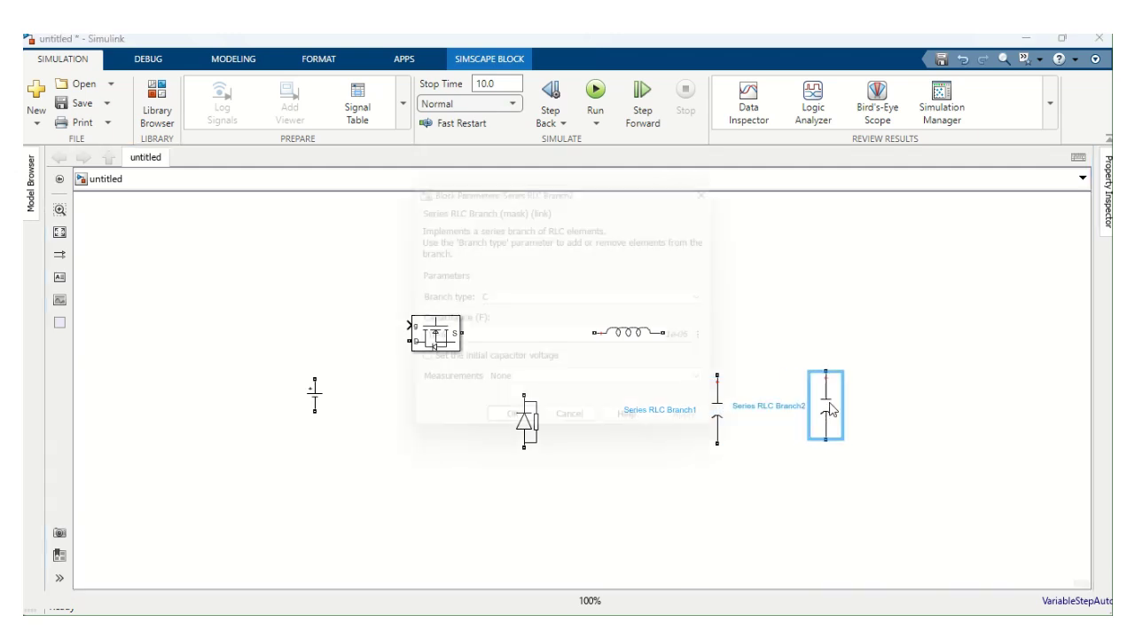
left_click(636, 383)
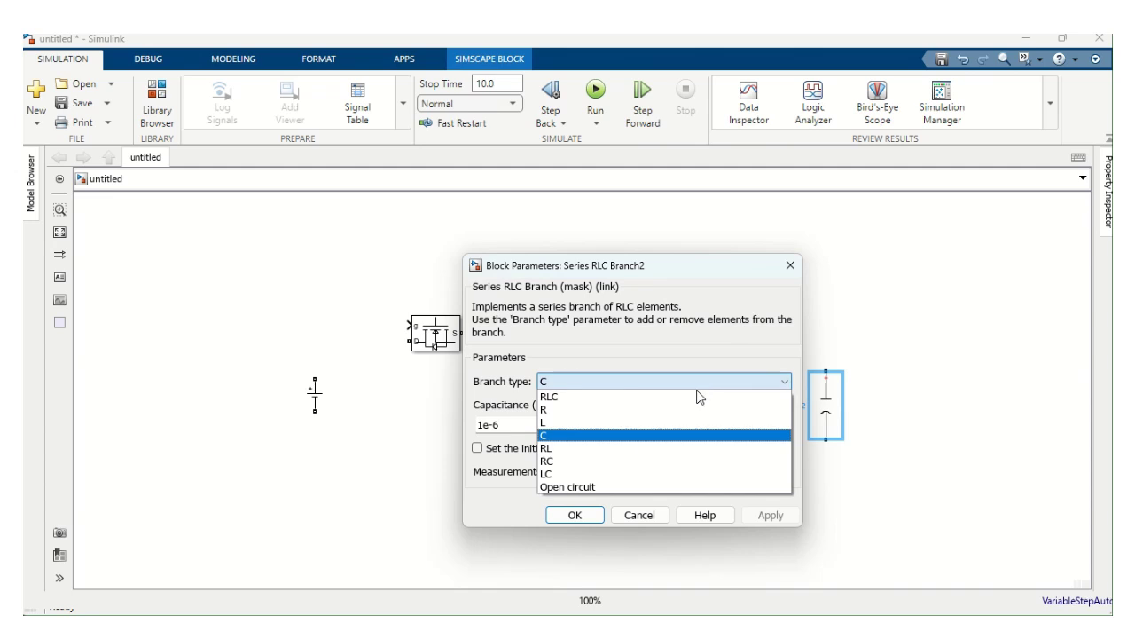
left_click(673, 411)
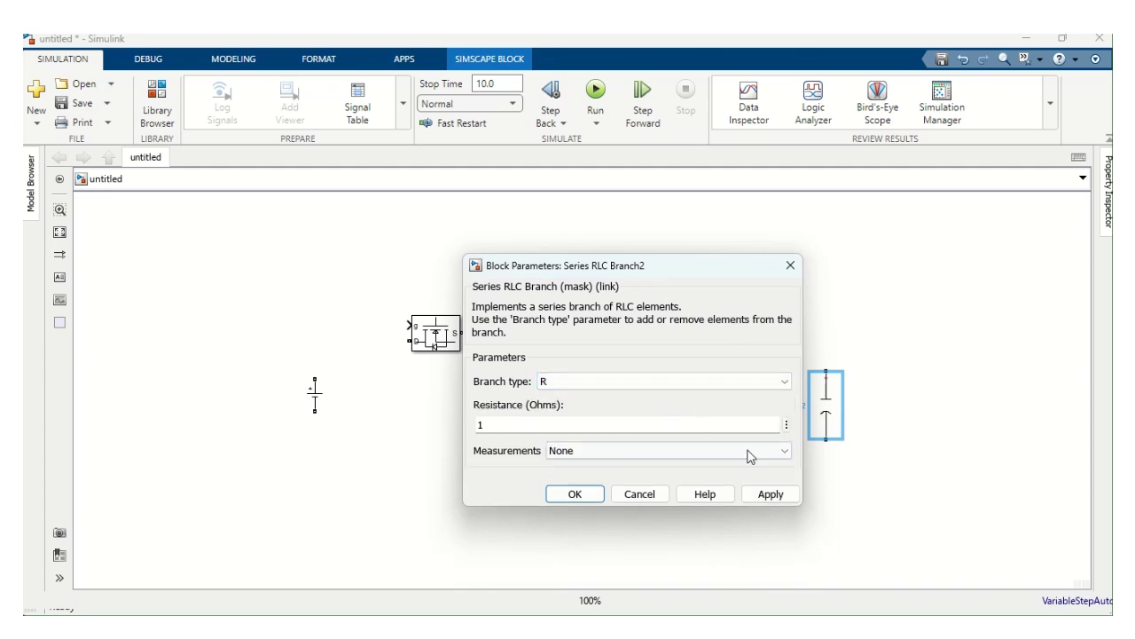
left_click(761, 495)
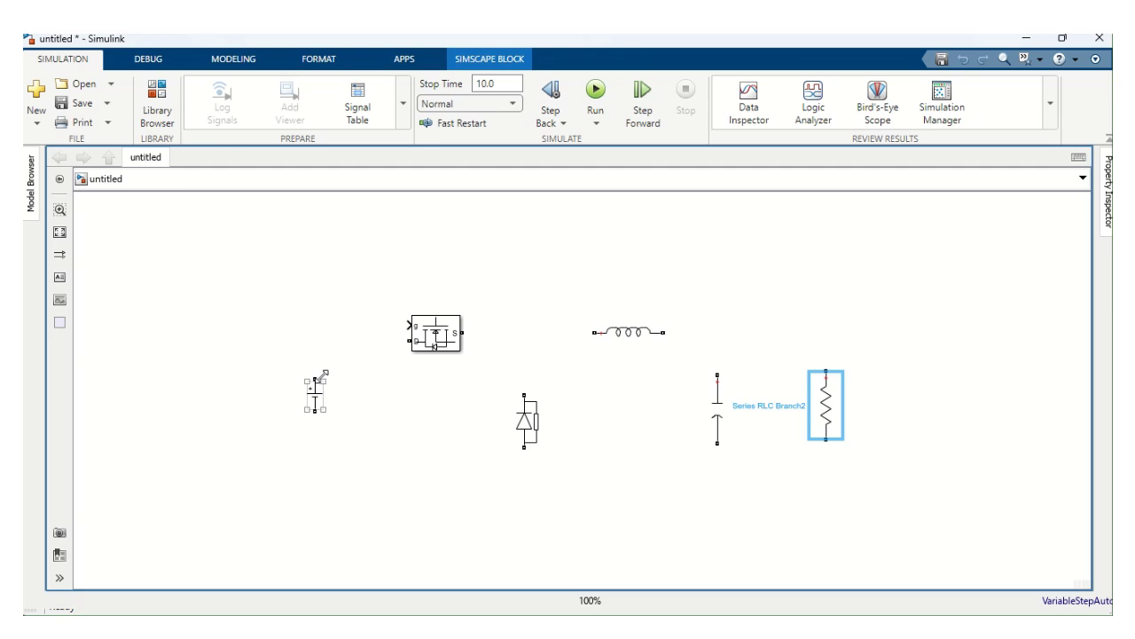
- Wire source to MOSFET, S to diode and inductor, inductor to capacitor and resistor, bottoms to return line
left_click_drag(315, 379, 408, 341)
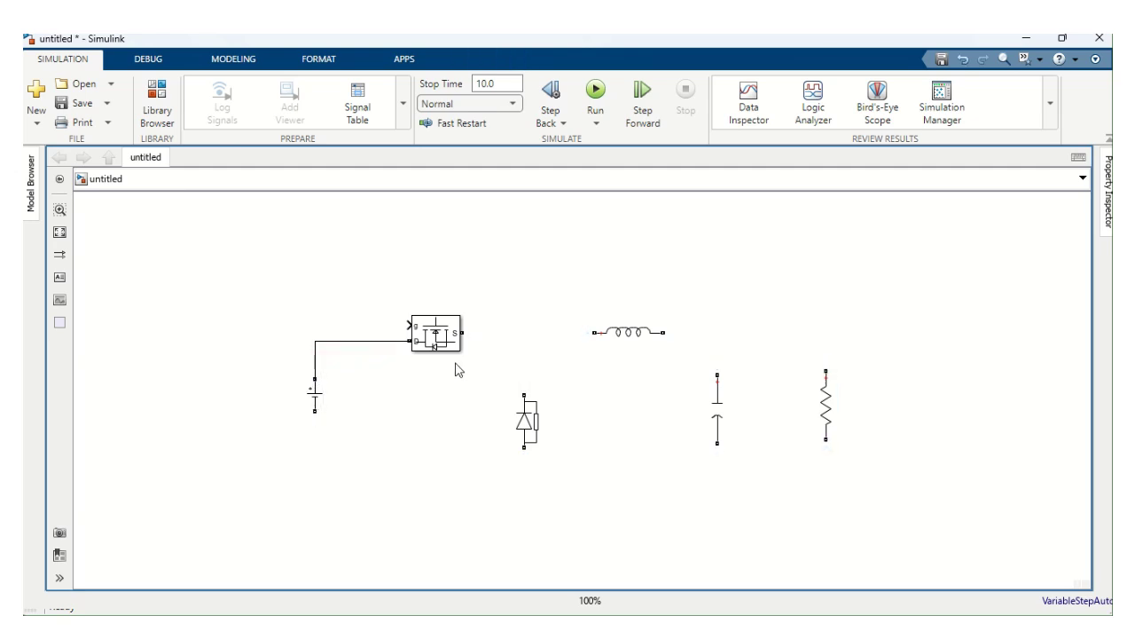
left_click_drag(463, 332, 524, 394)
left_click_drag(589, 333, 524, 333)
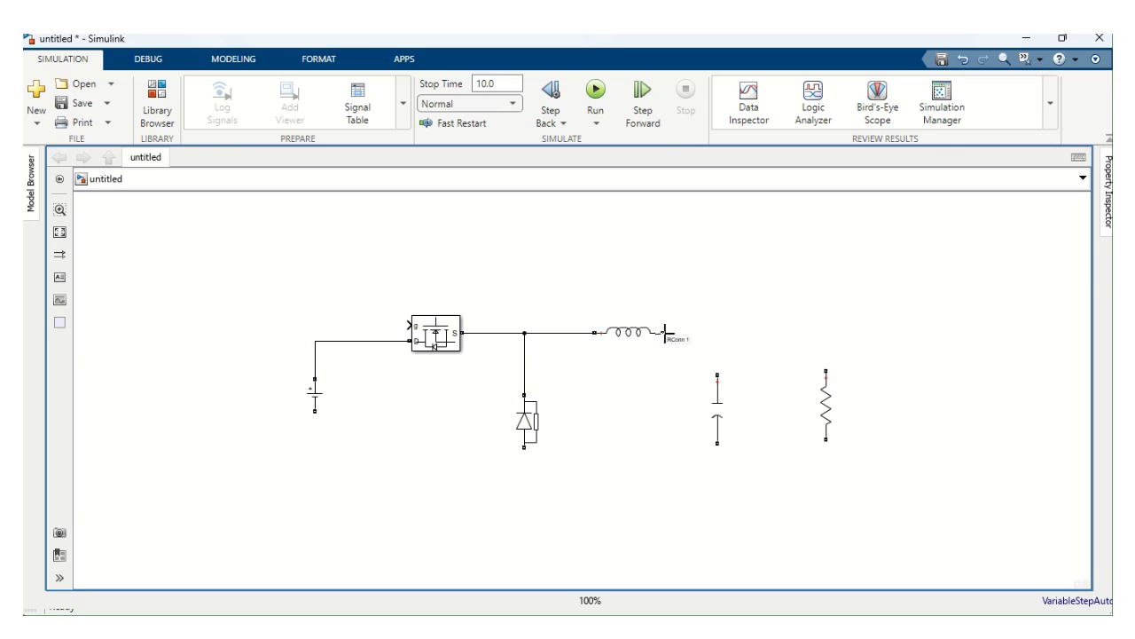
left_click_drag(668, 337, 717, 355)
left_click_drag(825, 365, 718, 334)
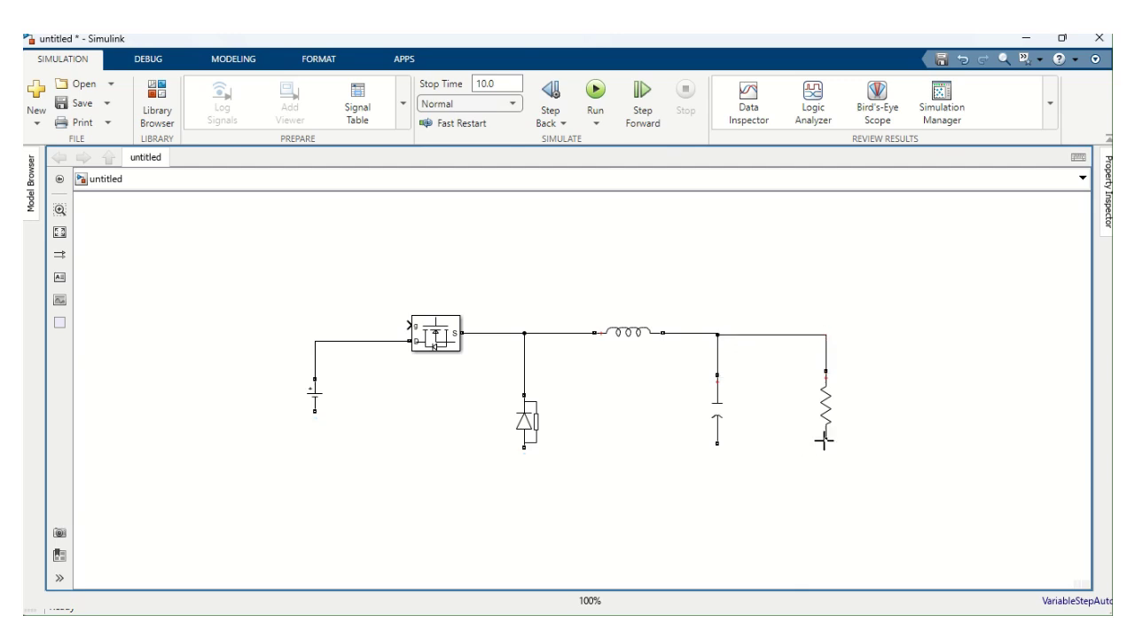
left_click_drag(826, 440, 727, 494)
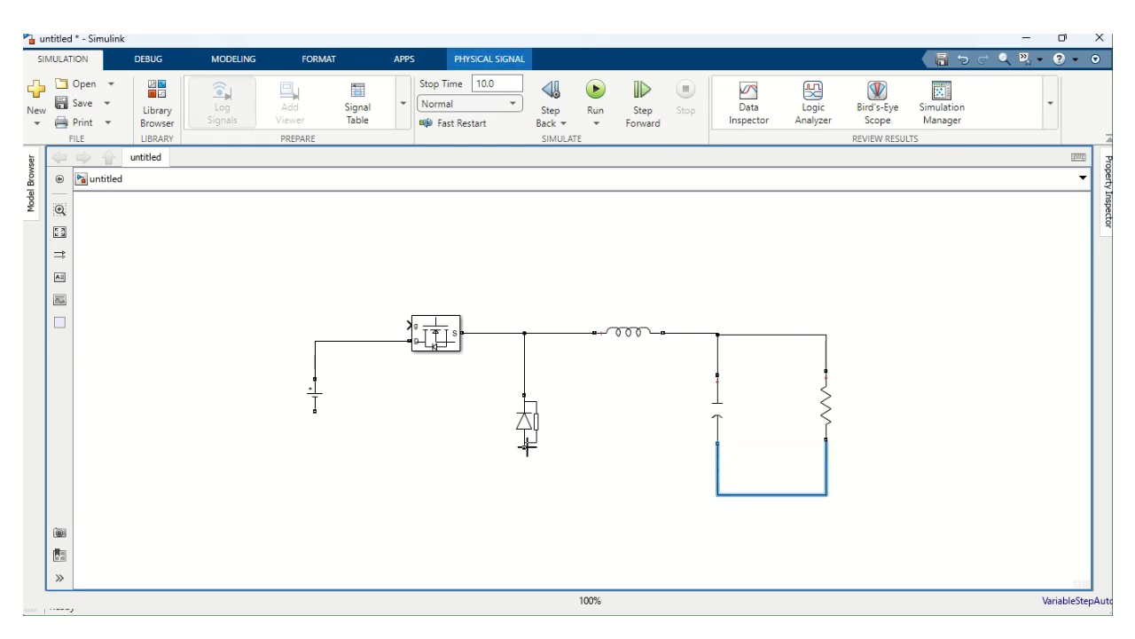
mouse_move(527, 447)
left_mouse_down()
mouse_move(613, 487)
mouse_move(717, 495)
left_mouse_up()
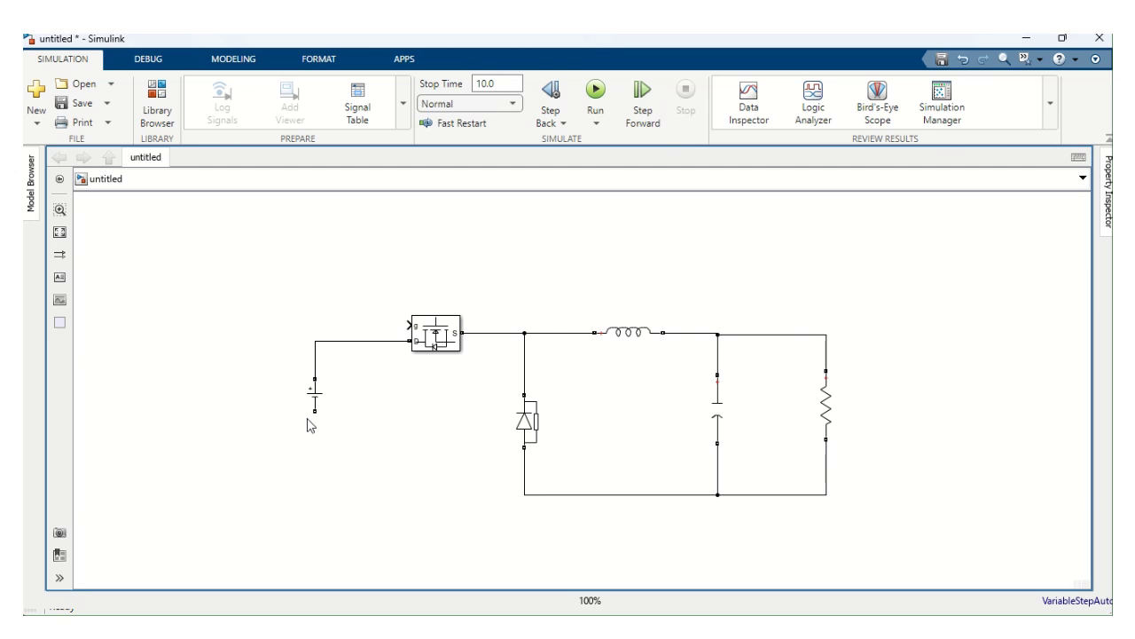
left_click_drag(314, 411, 525, 500)
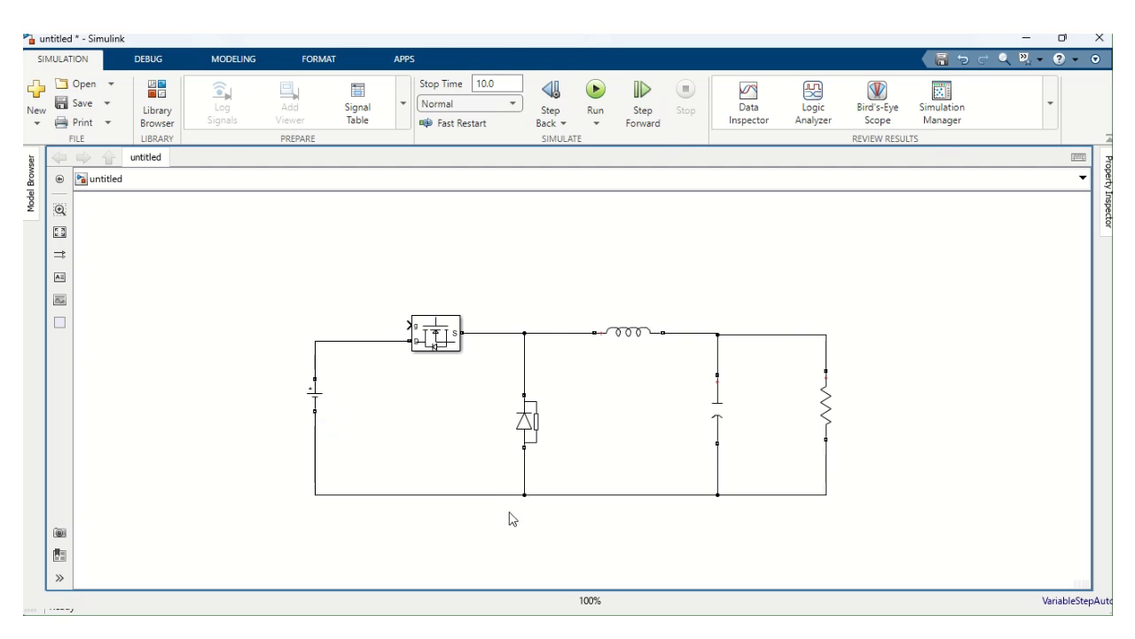
- Insert a Pulse Generator block and place it to the left of the MOSFET
double_click(373, 282)
type("pul")
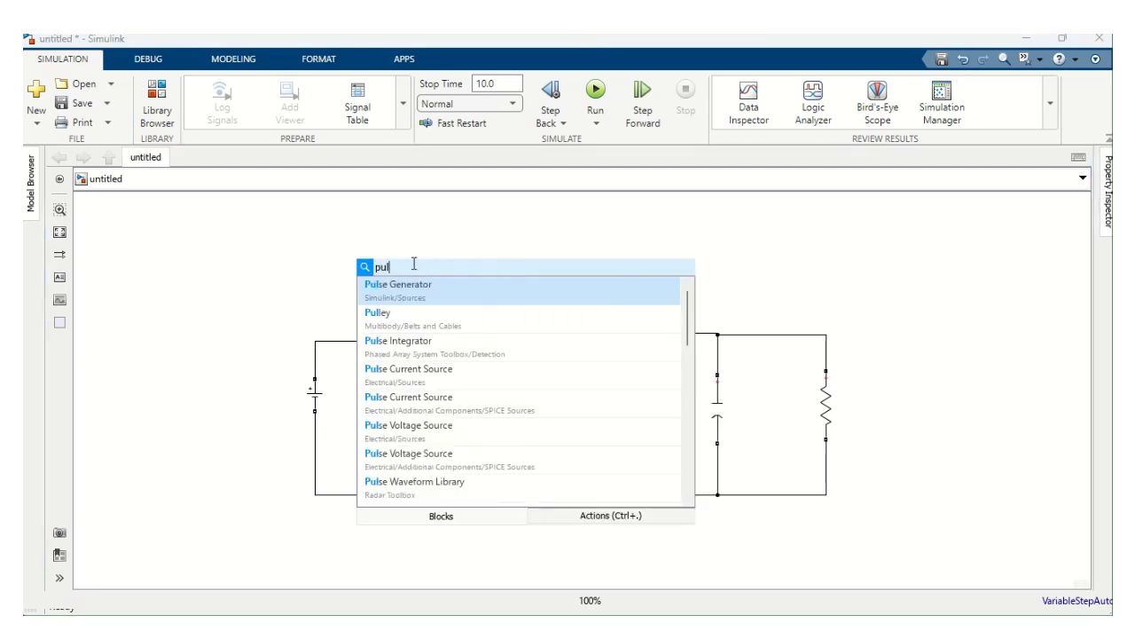
left_click(410, 290)
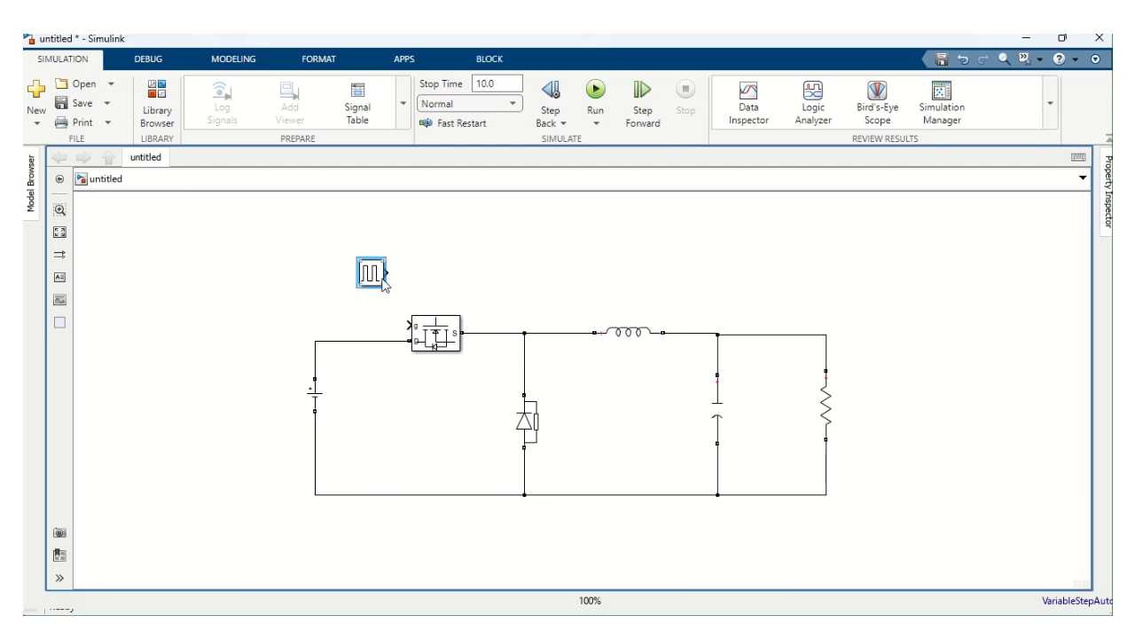
mouse_move(384, 282)
left_mouse_down()
mouse_move(322, 292)
mouse_move(407, 325)
left_mouse_up()
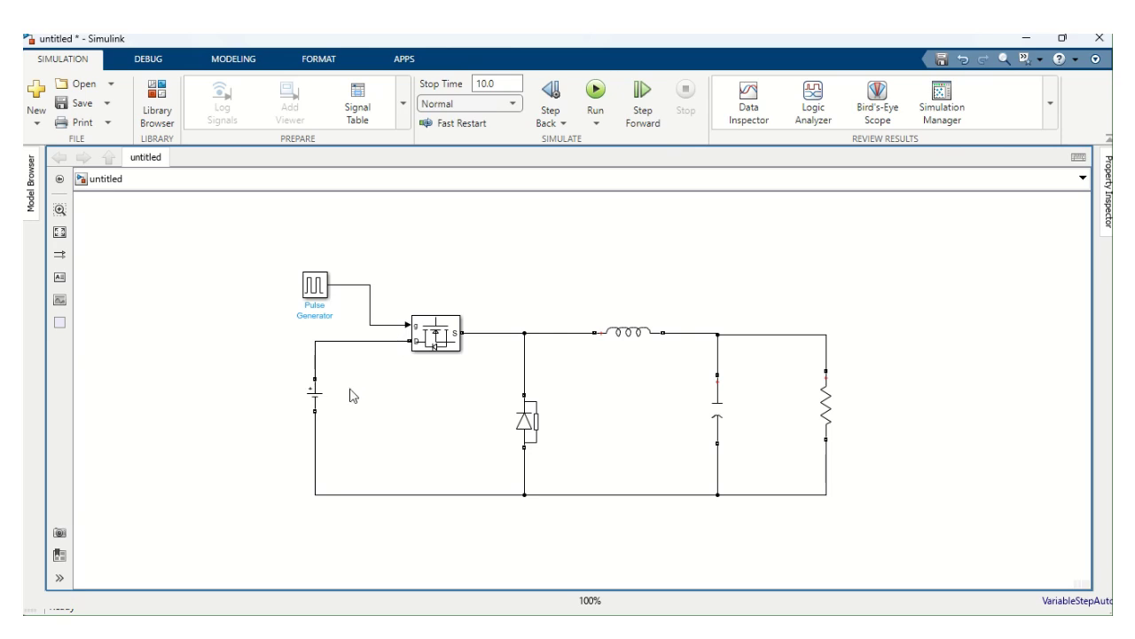
left_click(311, 396)
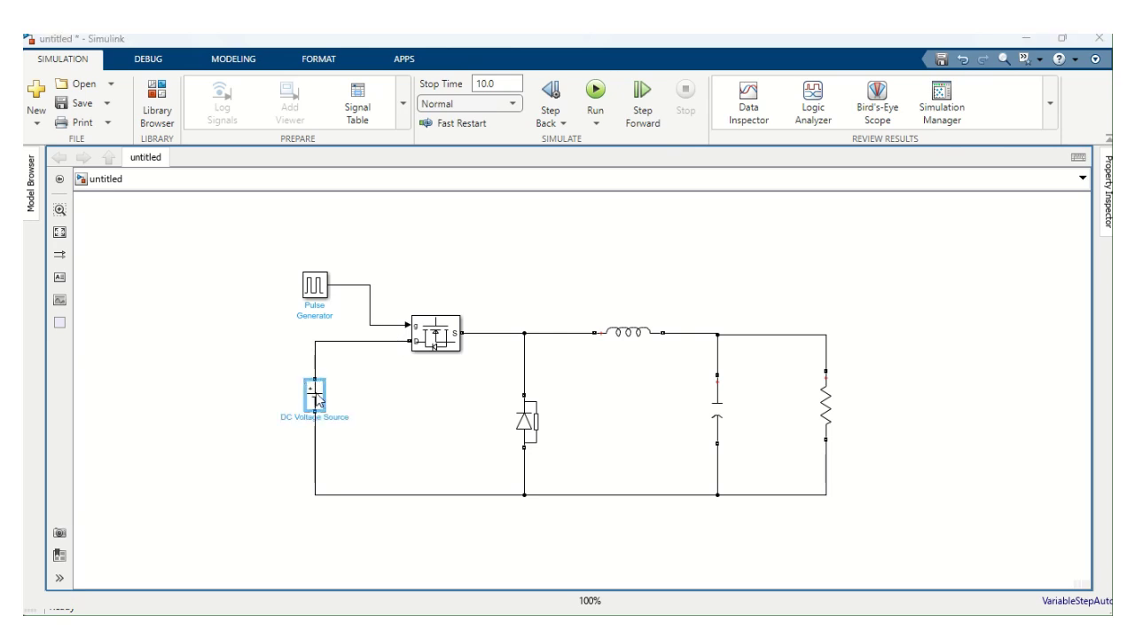
- Replace the DC Voltage Source's 100 amplitude with 12 and apply
double_click(316, 396)
double_click(362, 399)
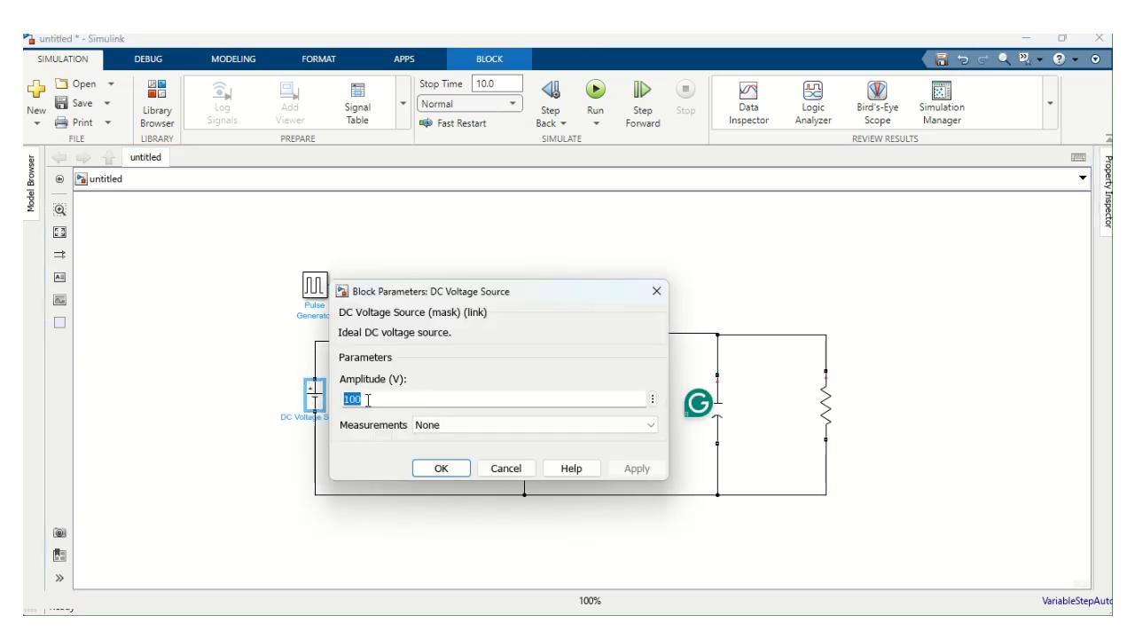
type("12")
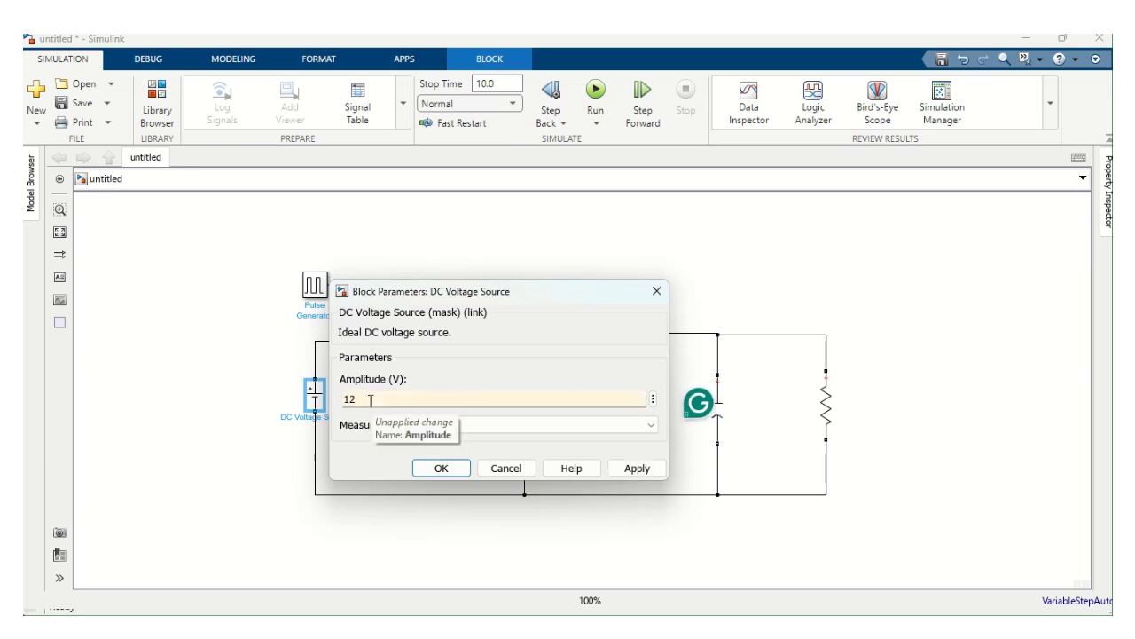
left_click(637, 469)
left_click(442, 469)
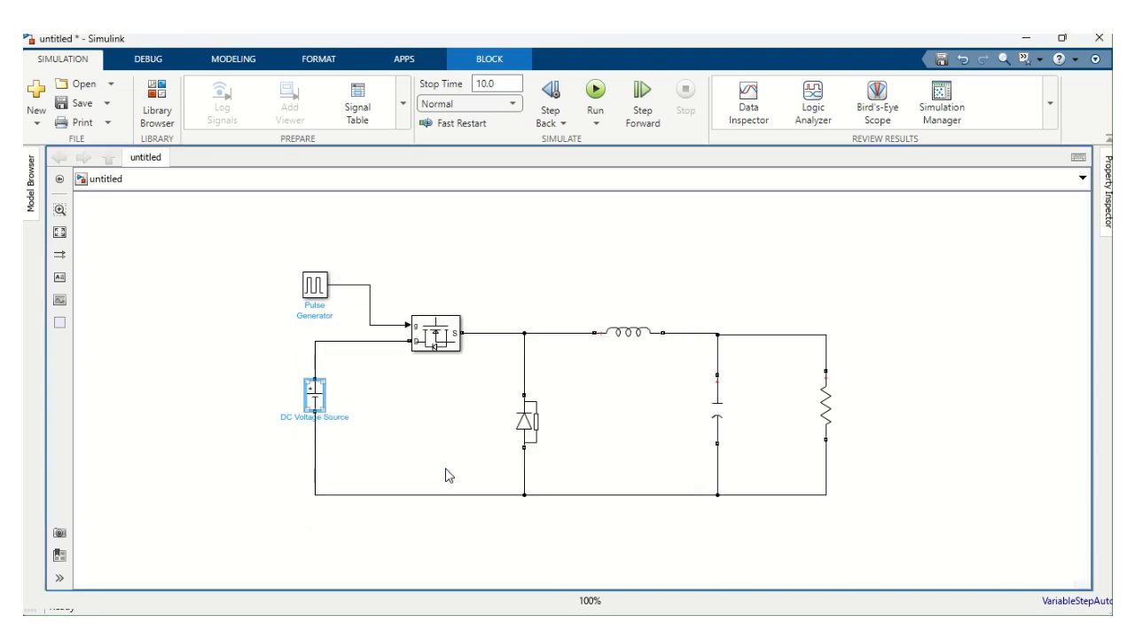
- Enter Pulse Generator amplitude 10, period 1/25000 and pulse width 41.67, then apply and close
double_click(315, 286)
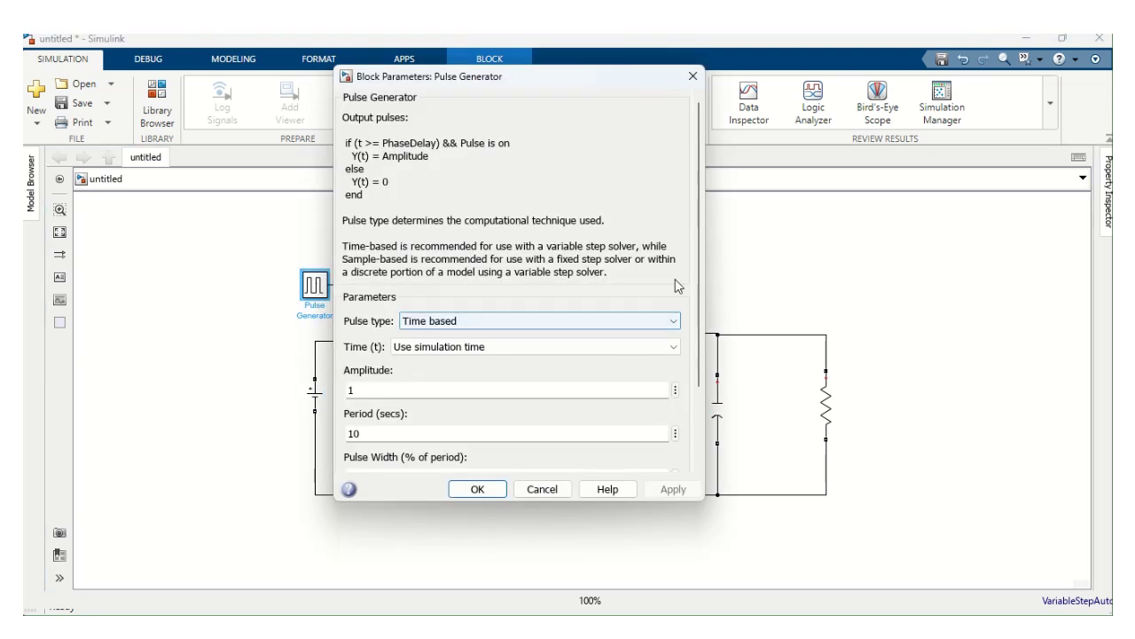
scroll(701, 324, "down", 3)
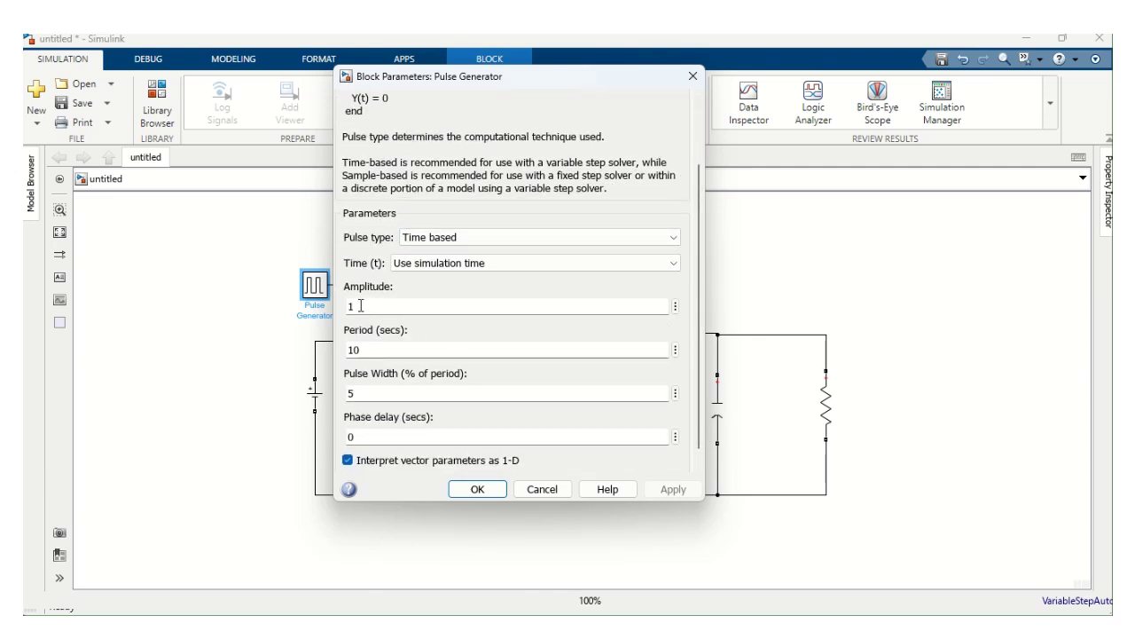
type("10")
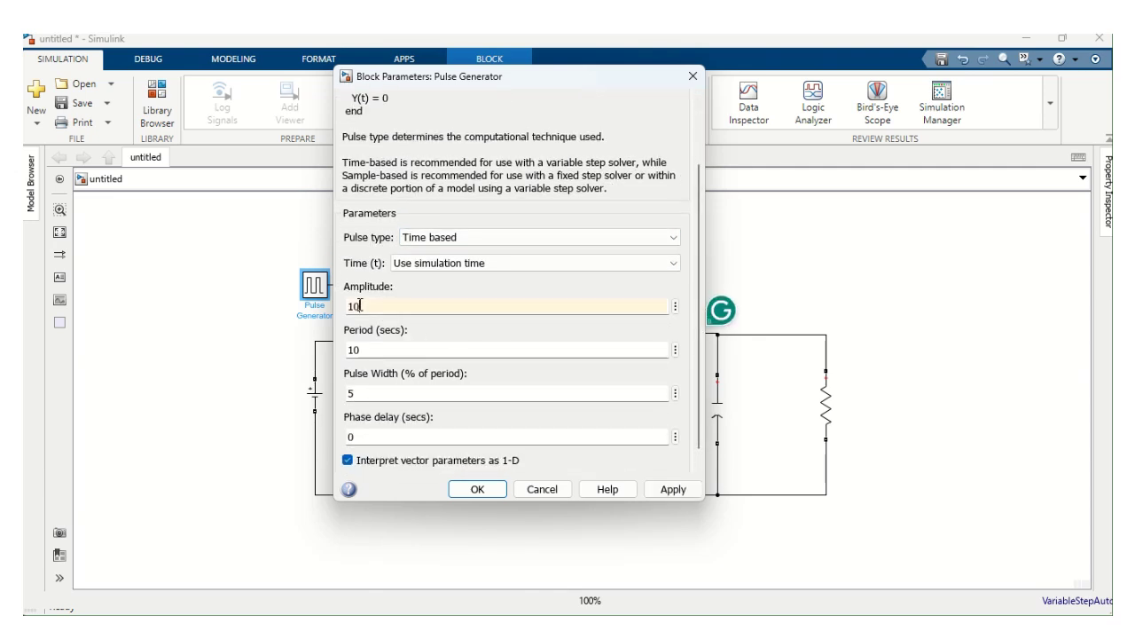
double_click(369, 350)
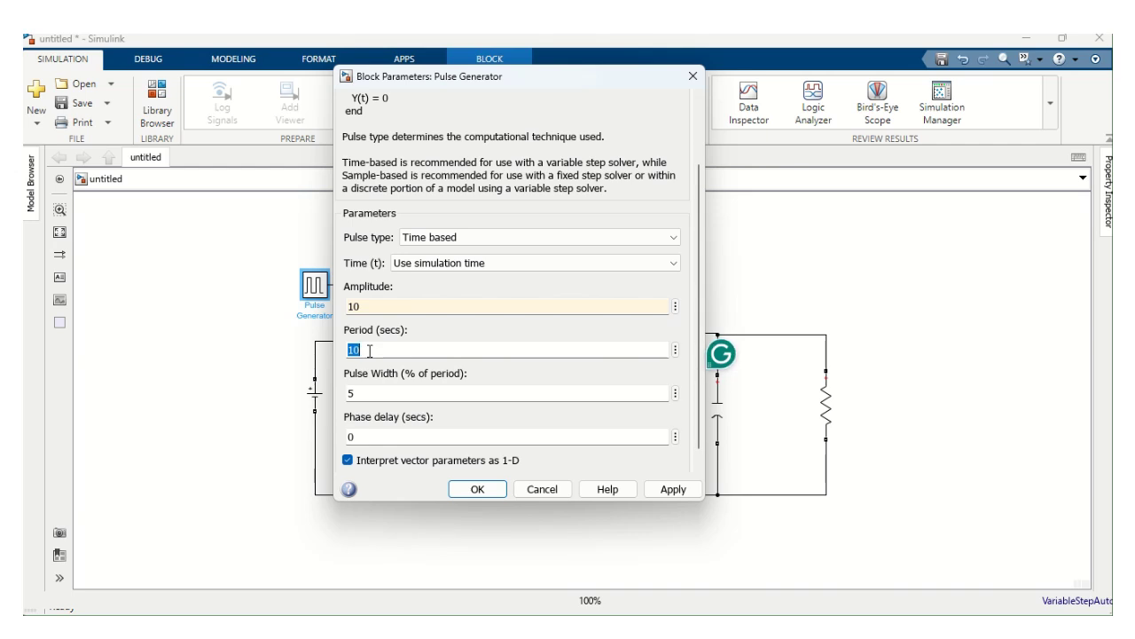
type("1/")
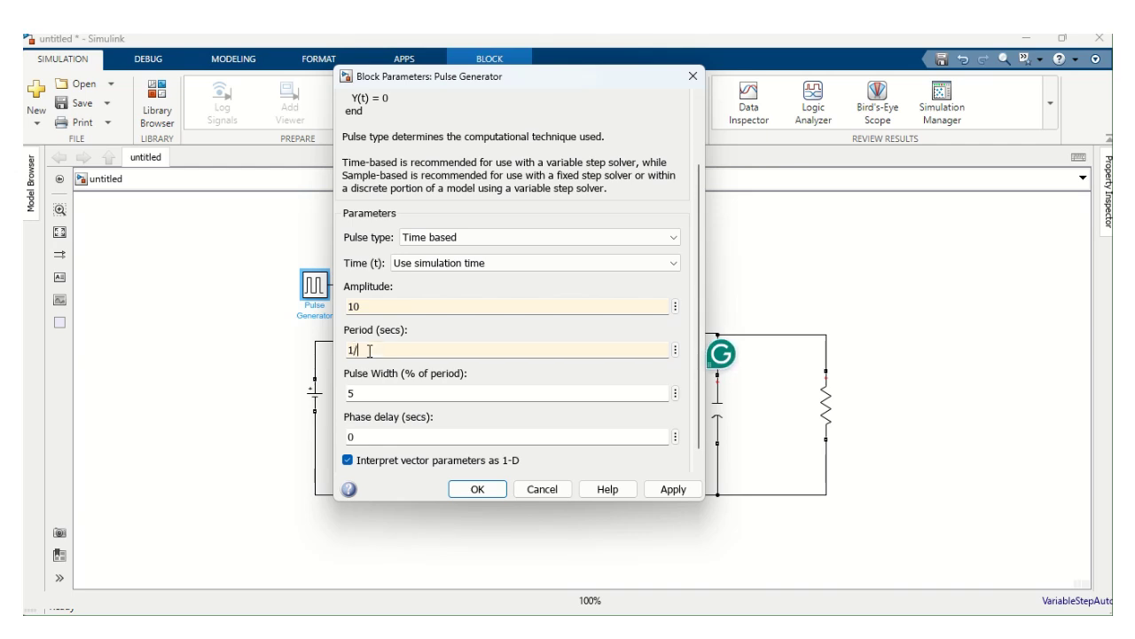
type("25000")
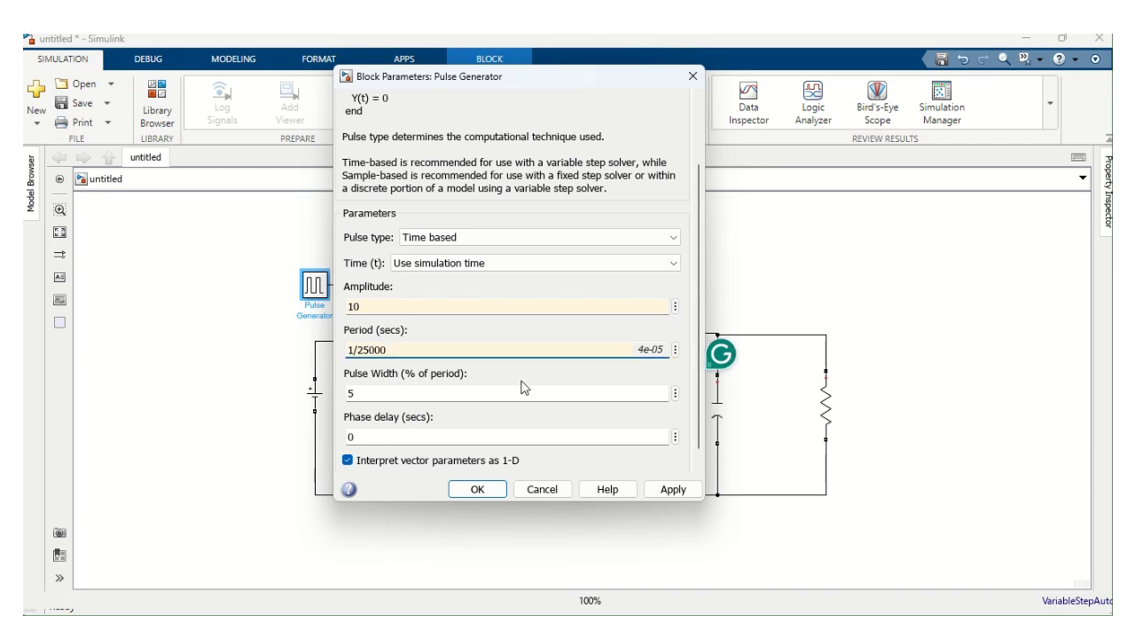
double_click(373, 390)
type("4")
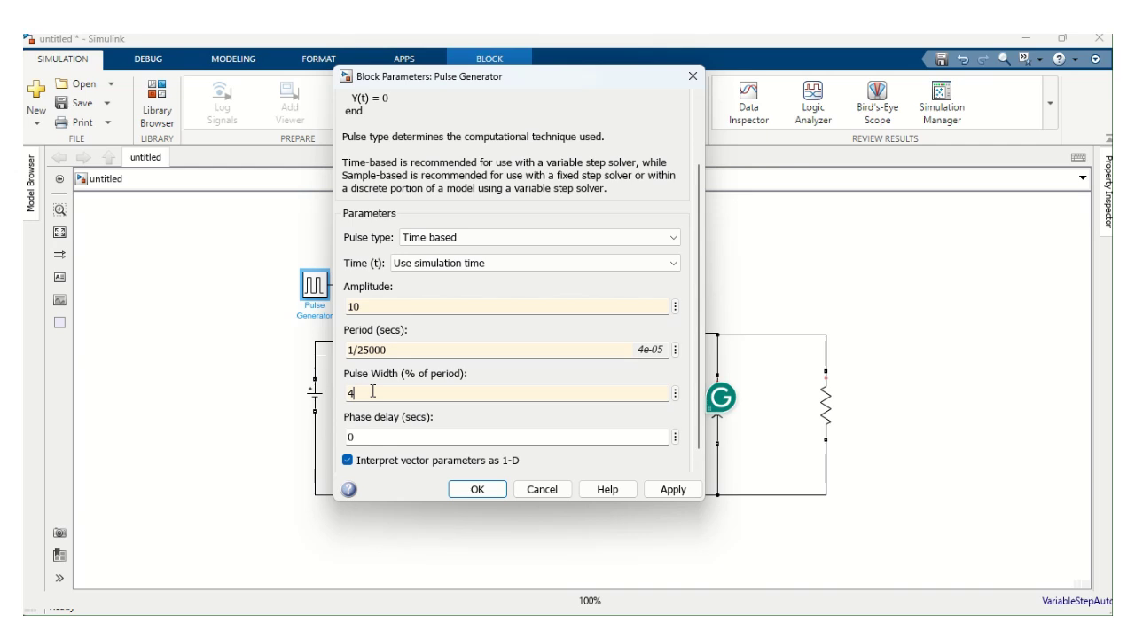
type("1.67")
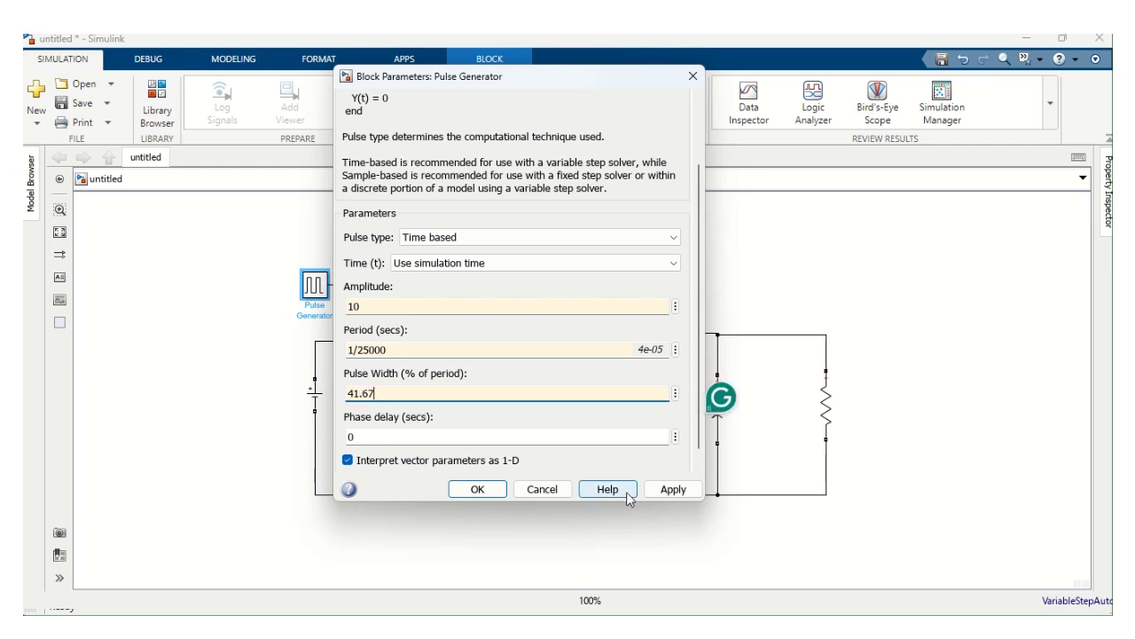
left_click(671, 490)
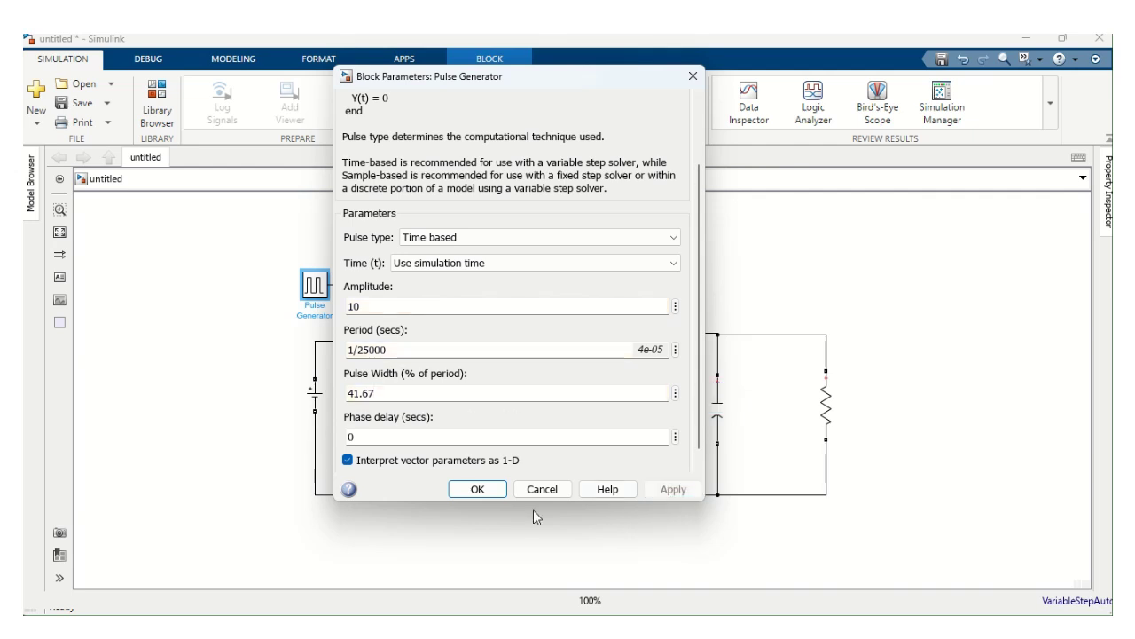
left_click(478, 490)
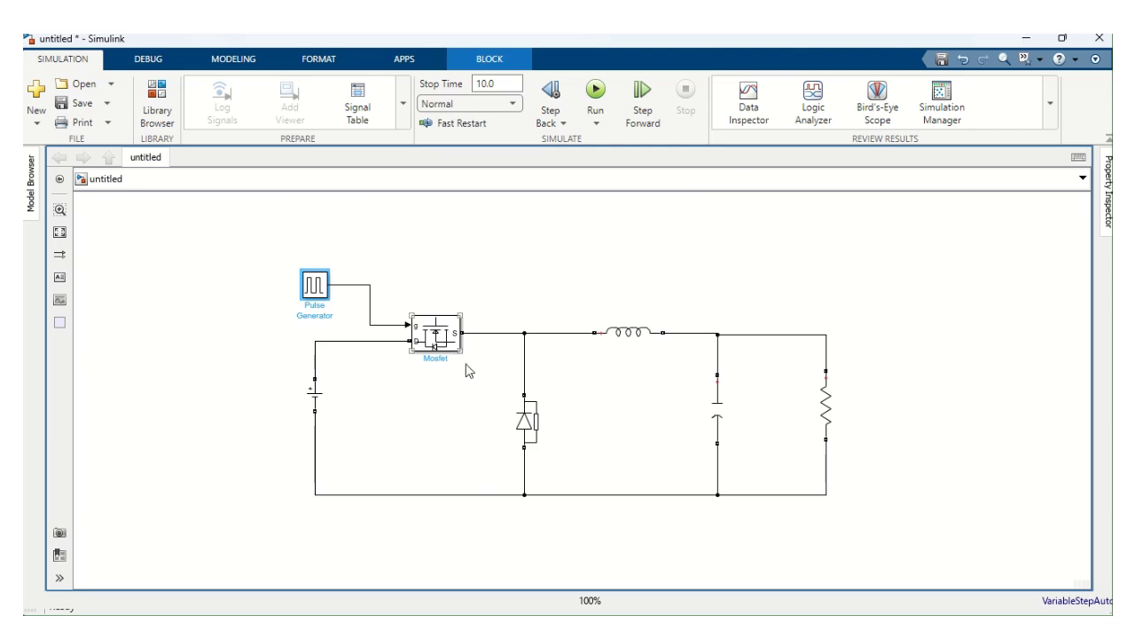
- Edit the Series RLC Branch inductance value to 1.16e-3 H, then apply and close
double_click(632, 335)
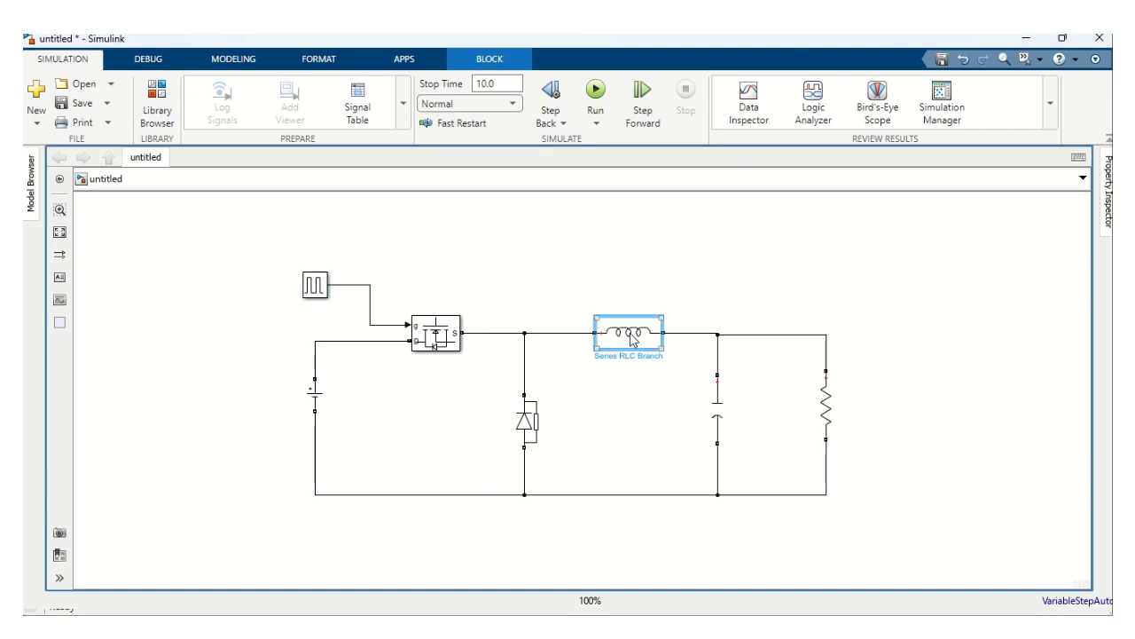
double_click(690, 352)
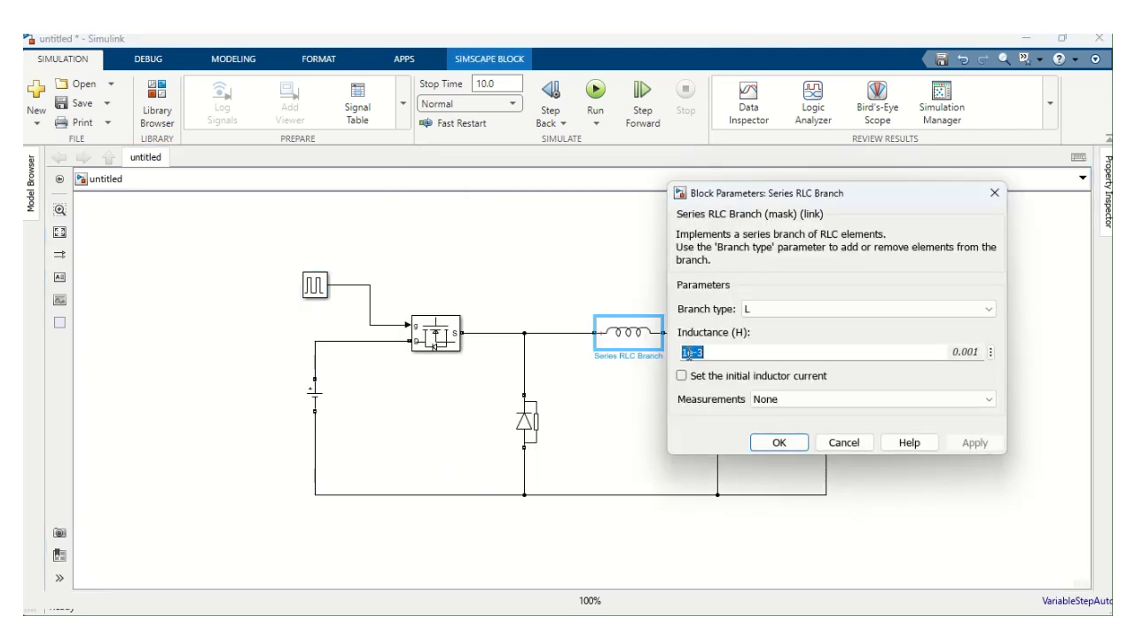
left_click(690, 353)
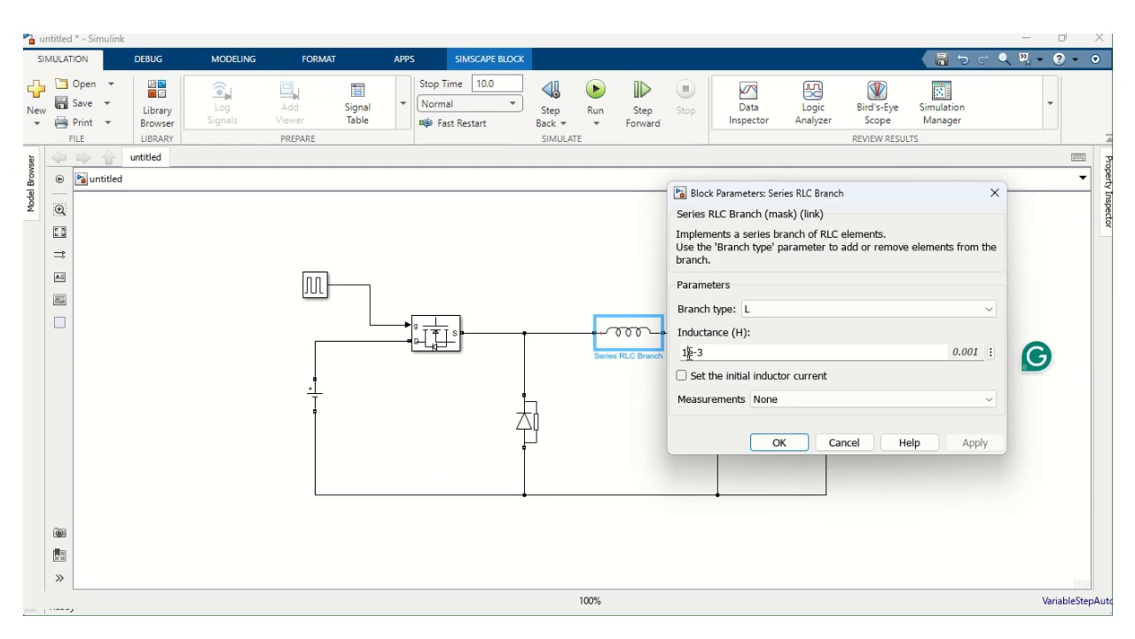
type("1.")
key("Right")
type("6")
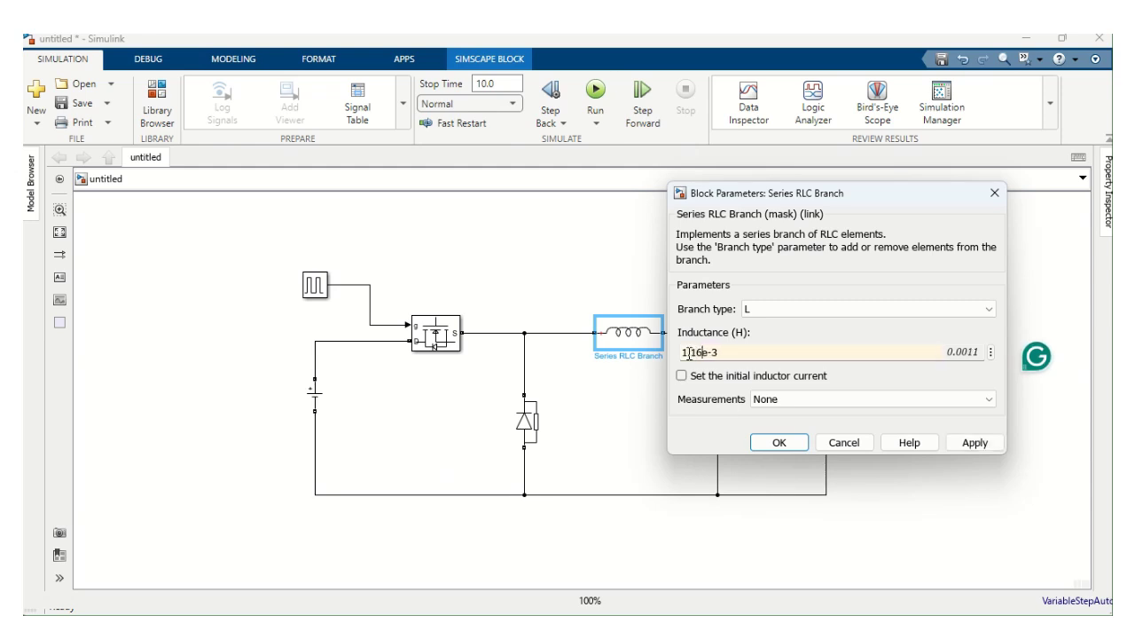
left_click(967, 444)
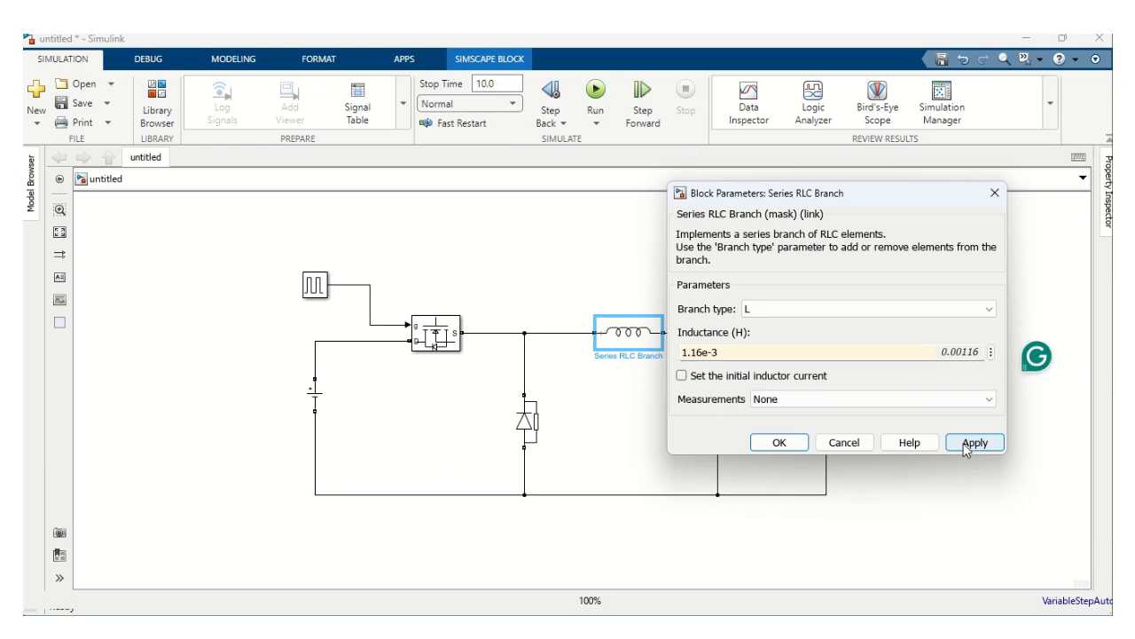
left_click(784, 444)
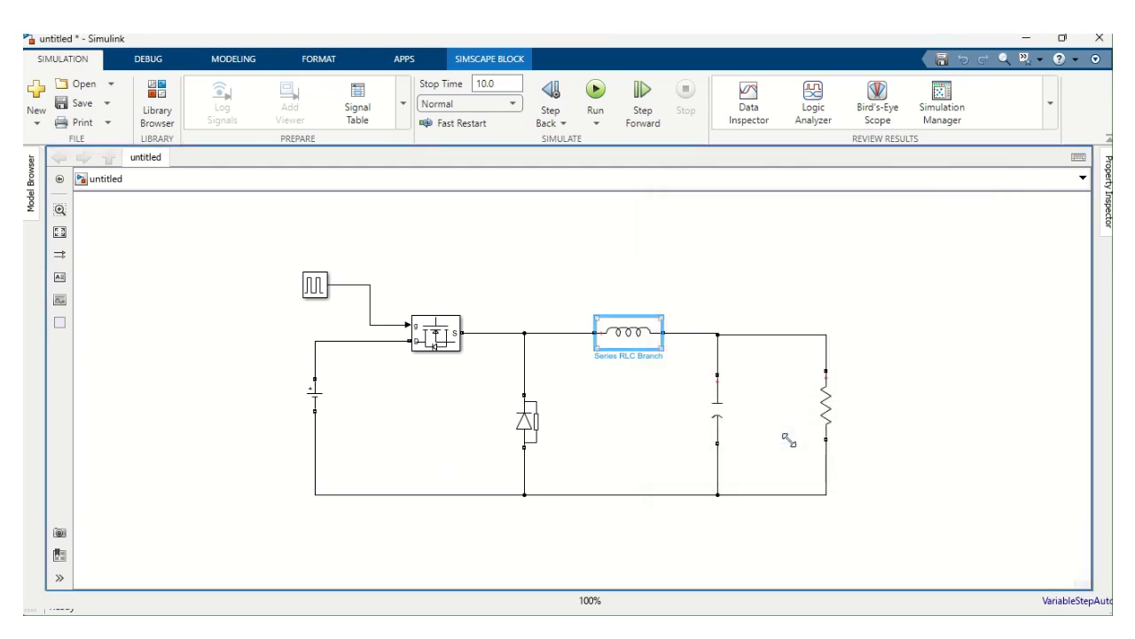
- Change Series RLC Branch1's capacitance to 25e-6 F and verify Branch2's resistance remains 1 ohm
left_click(719, 419)
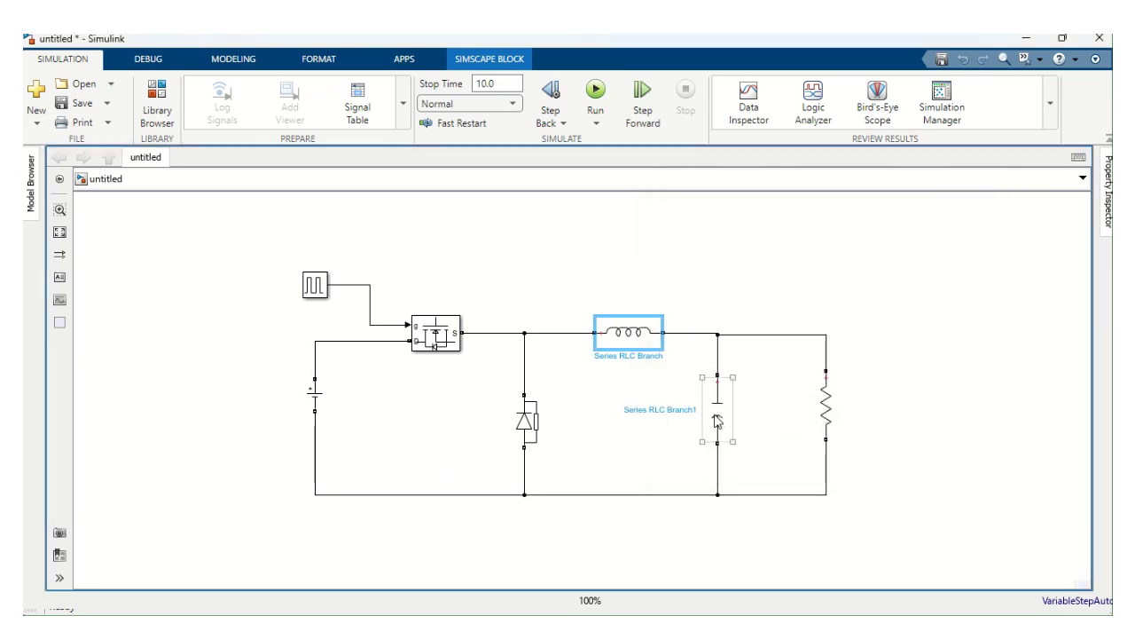
double_click(718, 421)
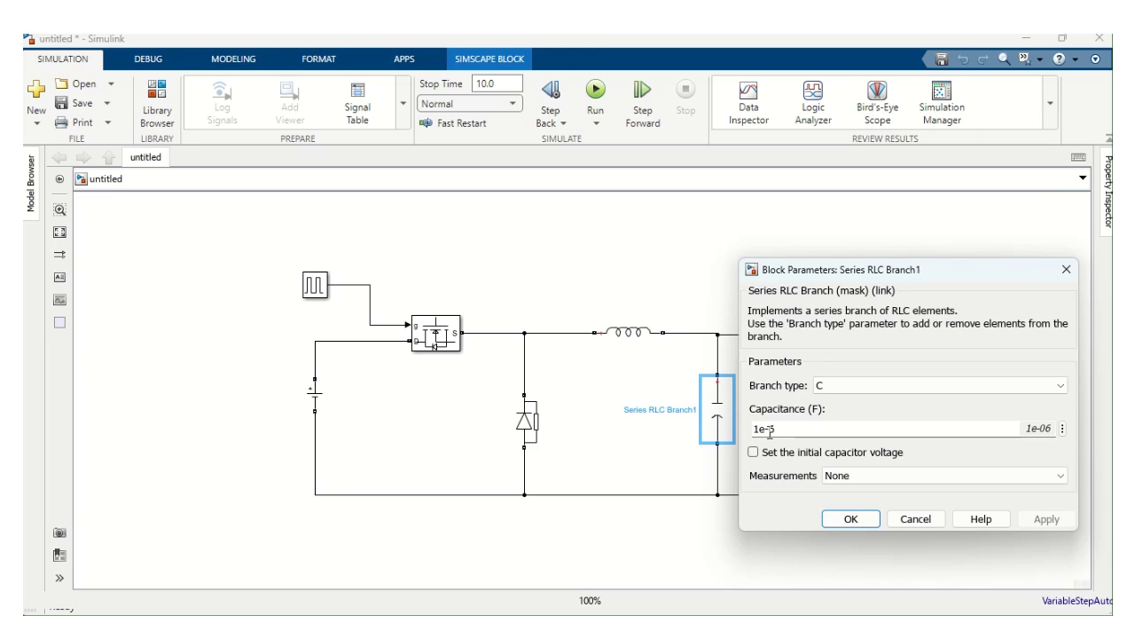
double_click(770, 432)
left_click(766, 430)
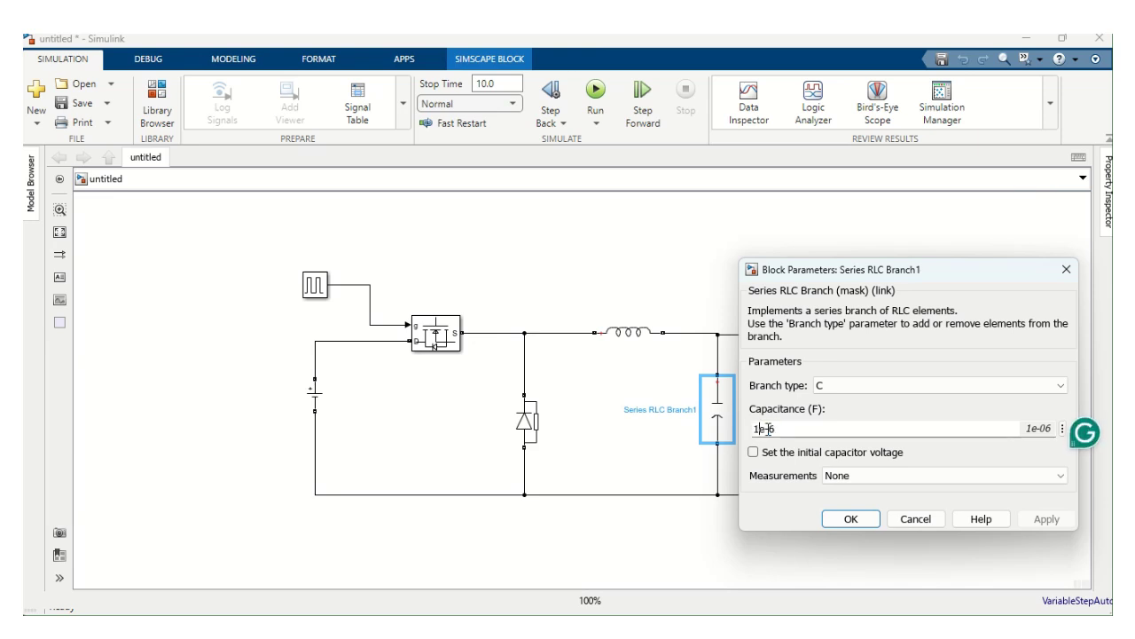
key("BackSpace")
type("25")
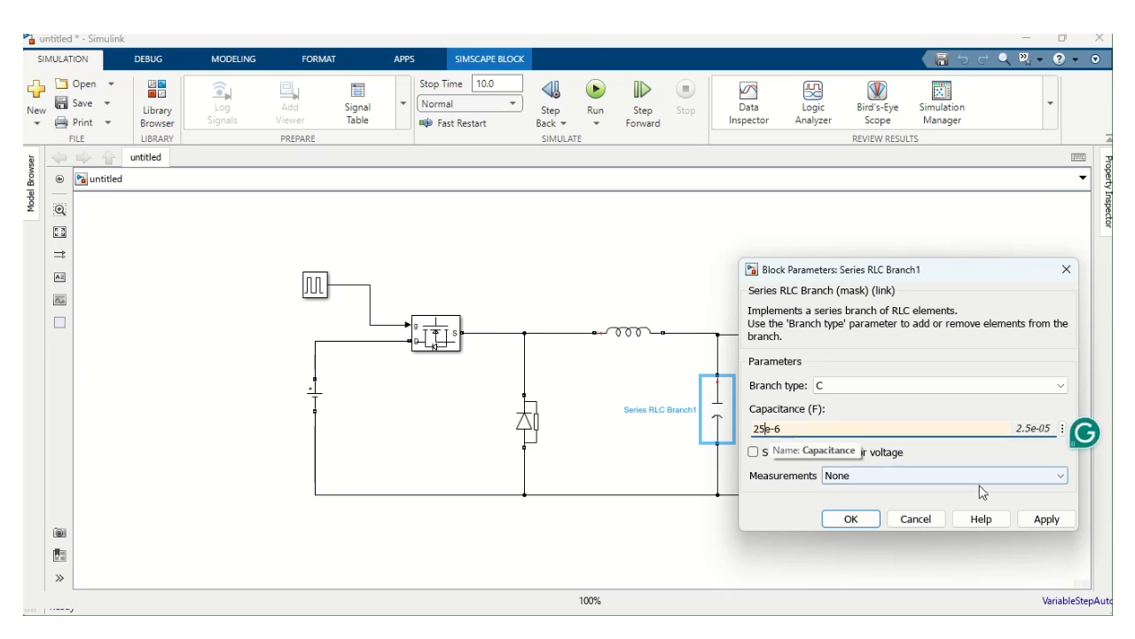
left_click(1045, 521)
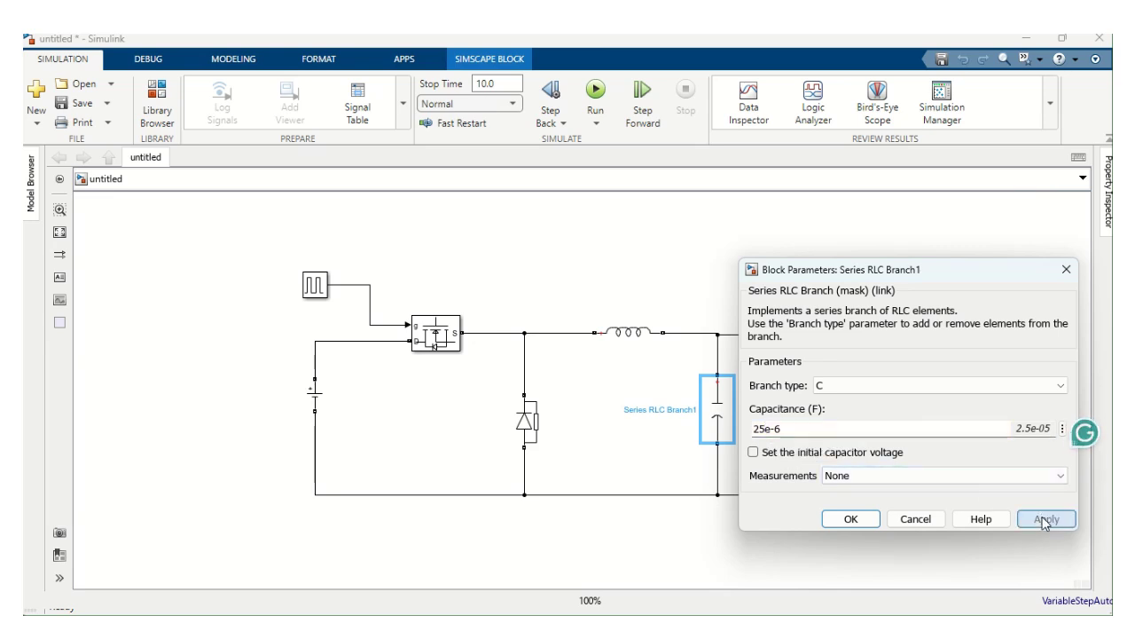
left_click(857, 521)
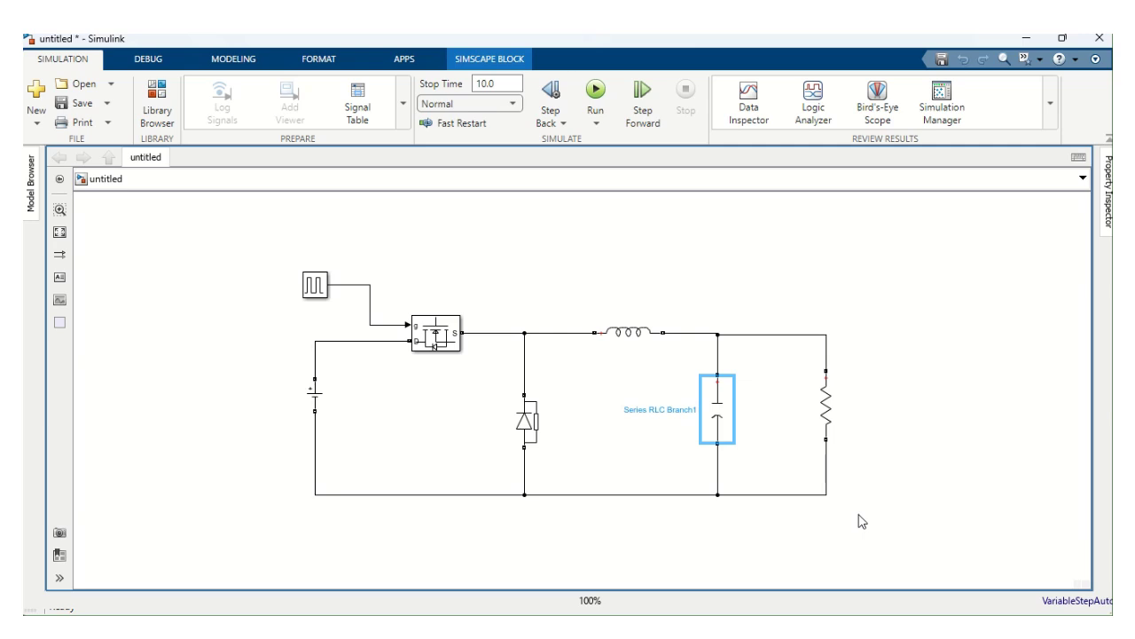
double_click(826, 406)
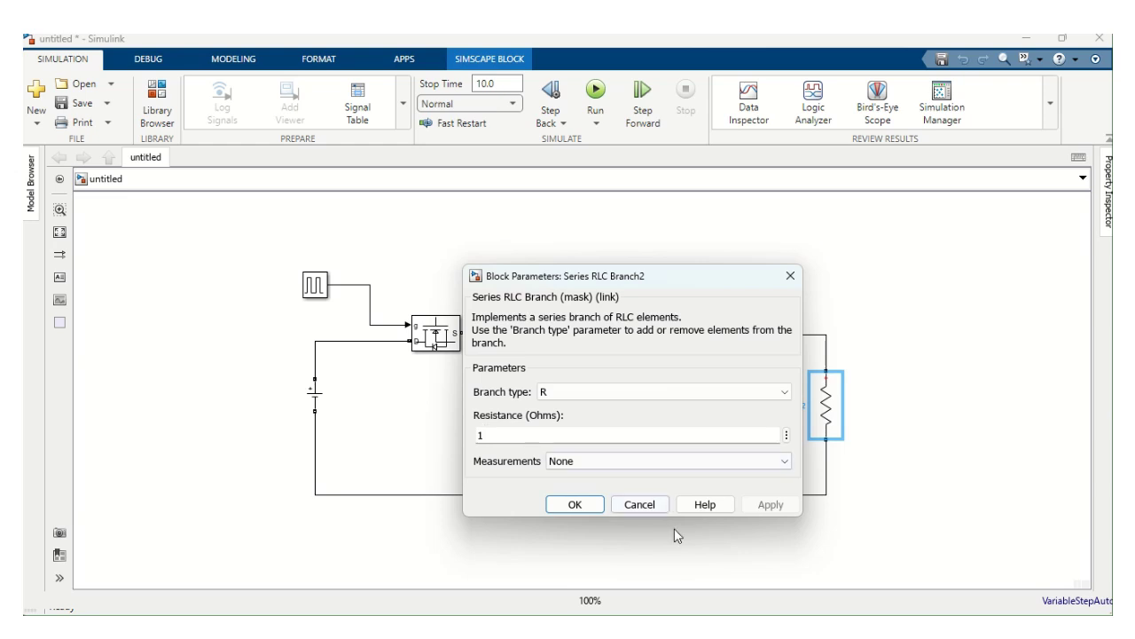
left_click(576, 505)
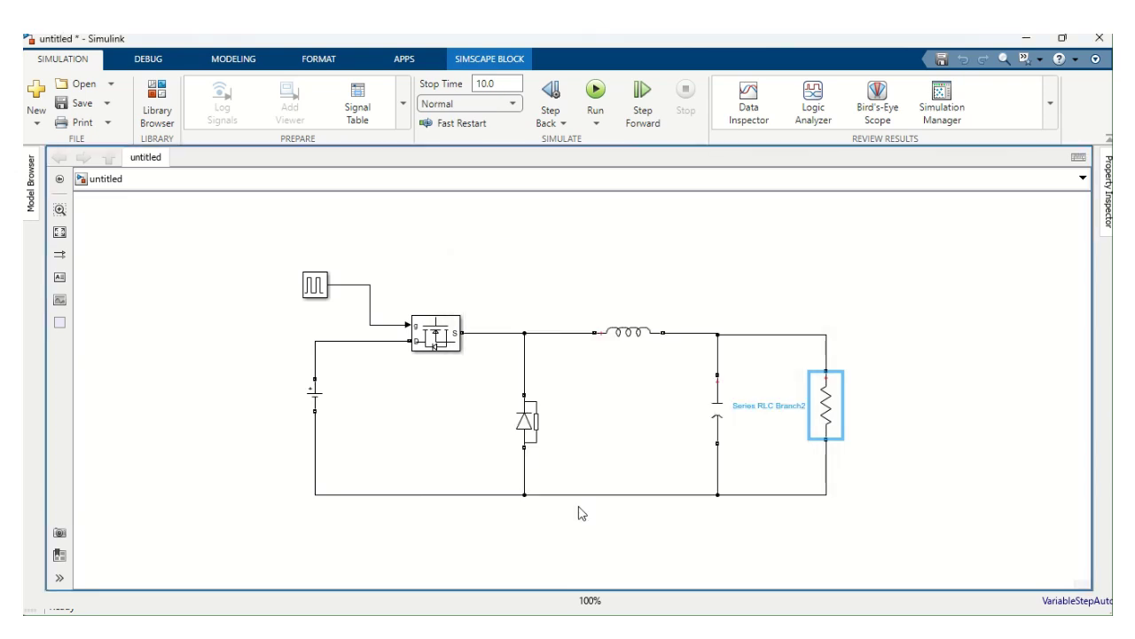
- Insert a powergui block into the model via quick search for 'power'
double_click(507, 248)
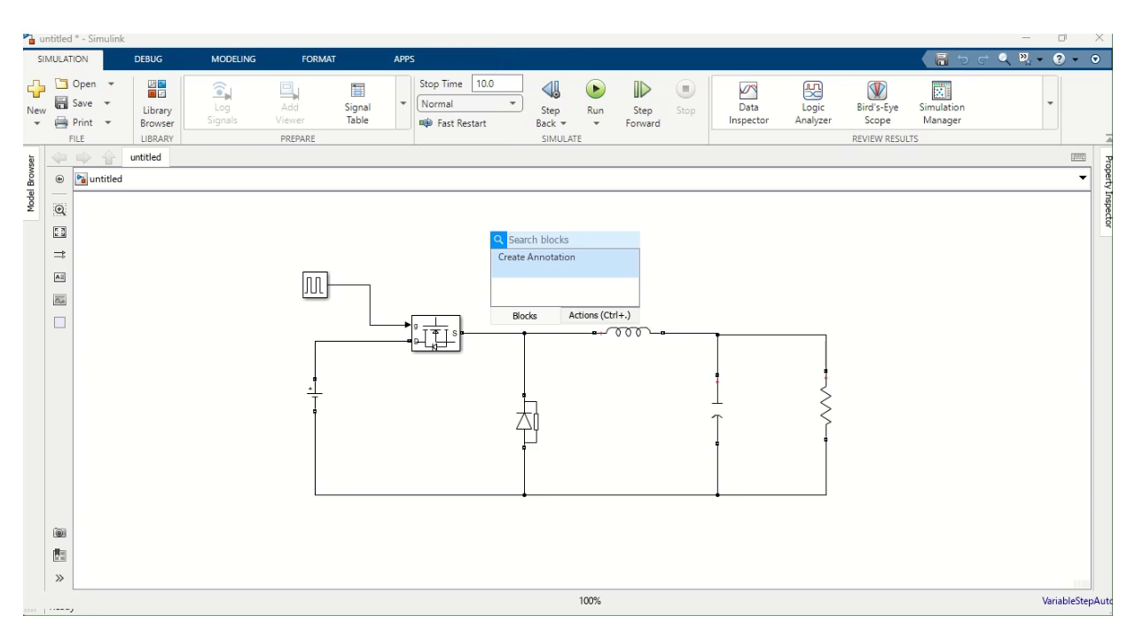
type("power")
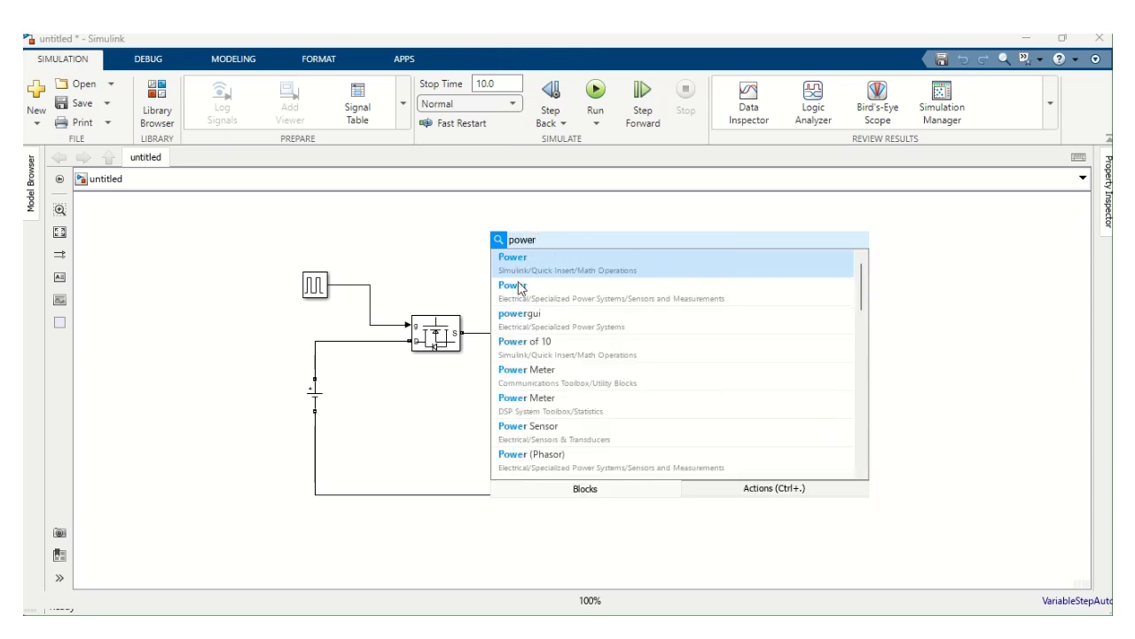
left_click(560, 319)
- Set powergui to Discrete simulation with a 5e-05 s sample time, and shift the DC source down
double_click(502, 252)
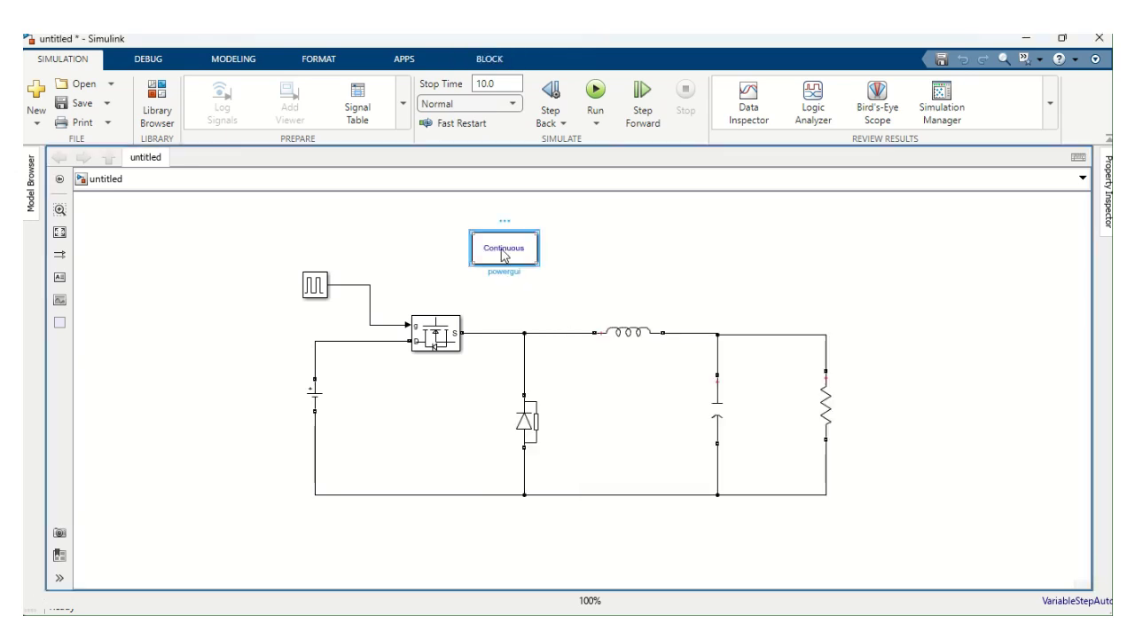
left_click(801, 141)
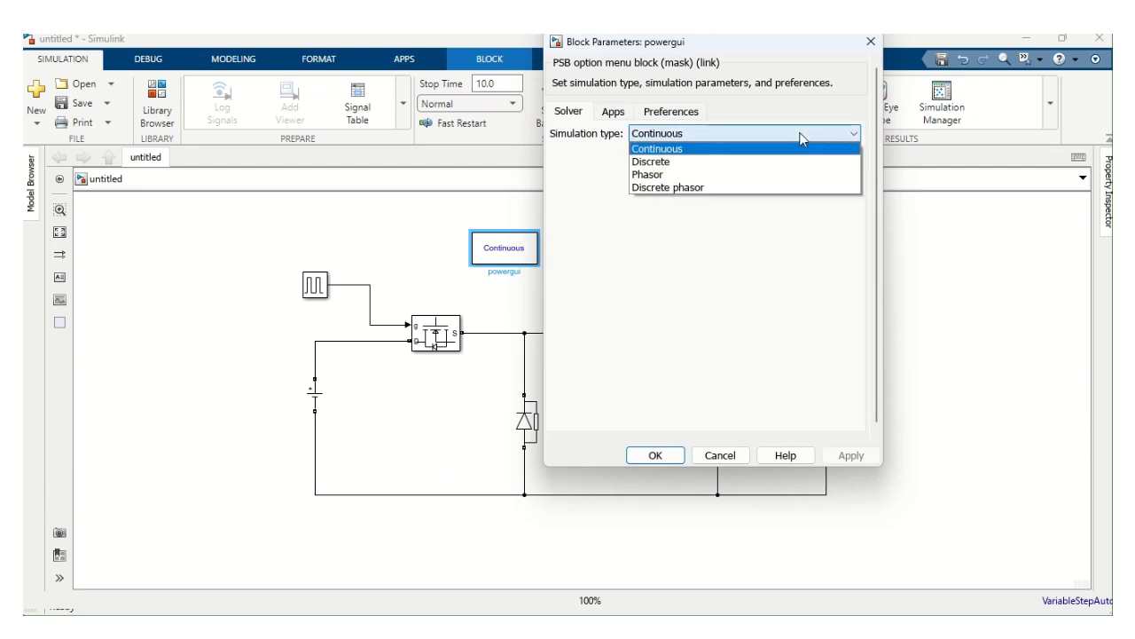
left_click(774, 172)
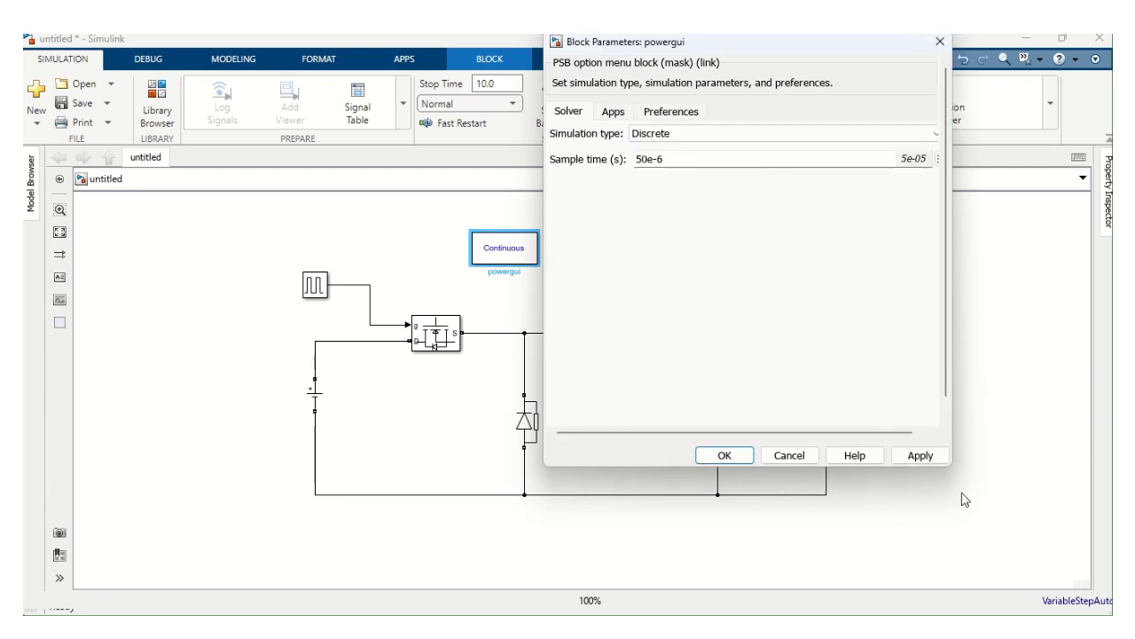
left_click(923, 457)
left_click(724, 455)
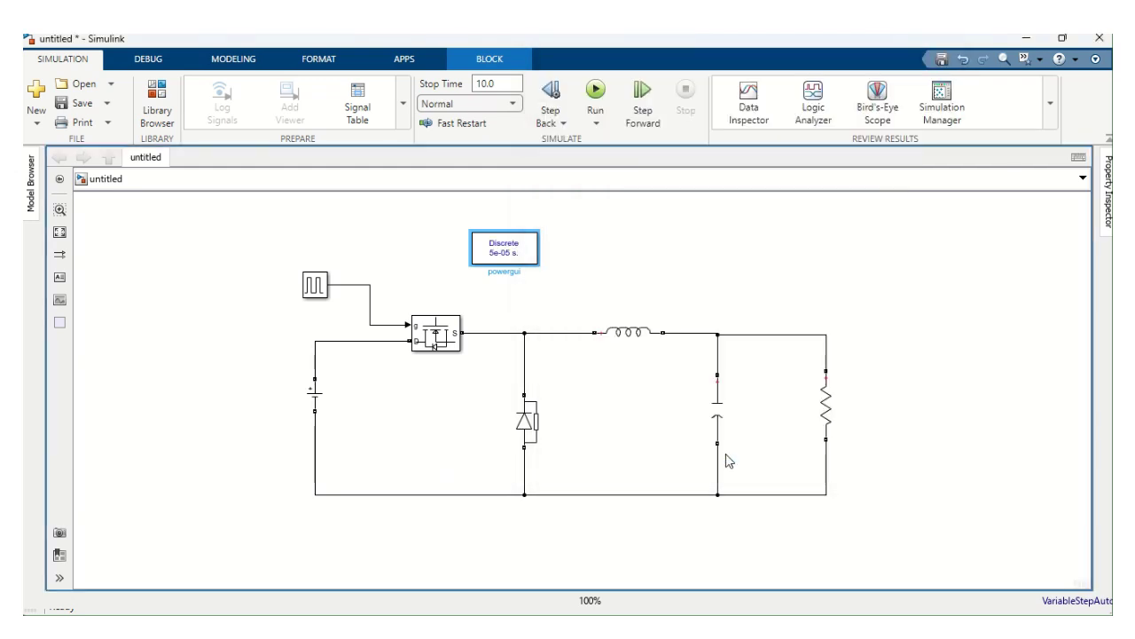
left_click_drag(316, 397, 318, 426)
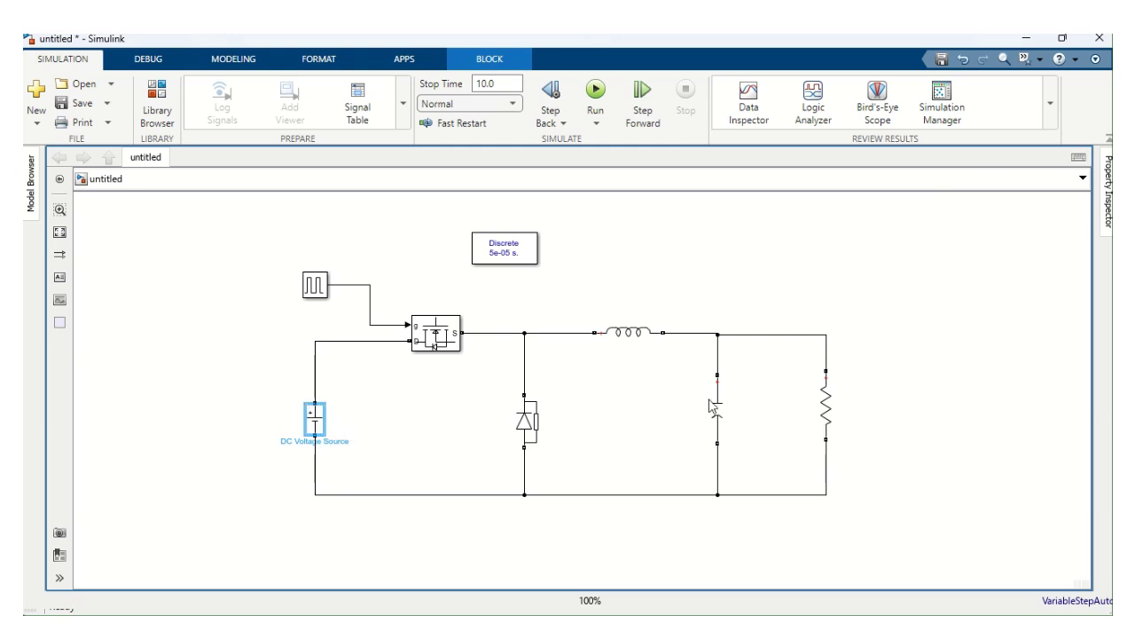
- Place a Voltage Measurement wired across the DC source, plus a copy wired across the load resistor
double_click(936, 319)
type("voltage")
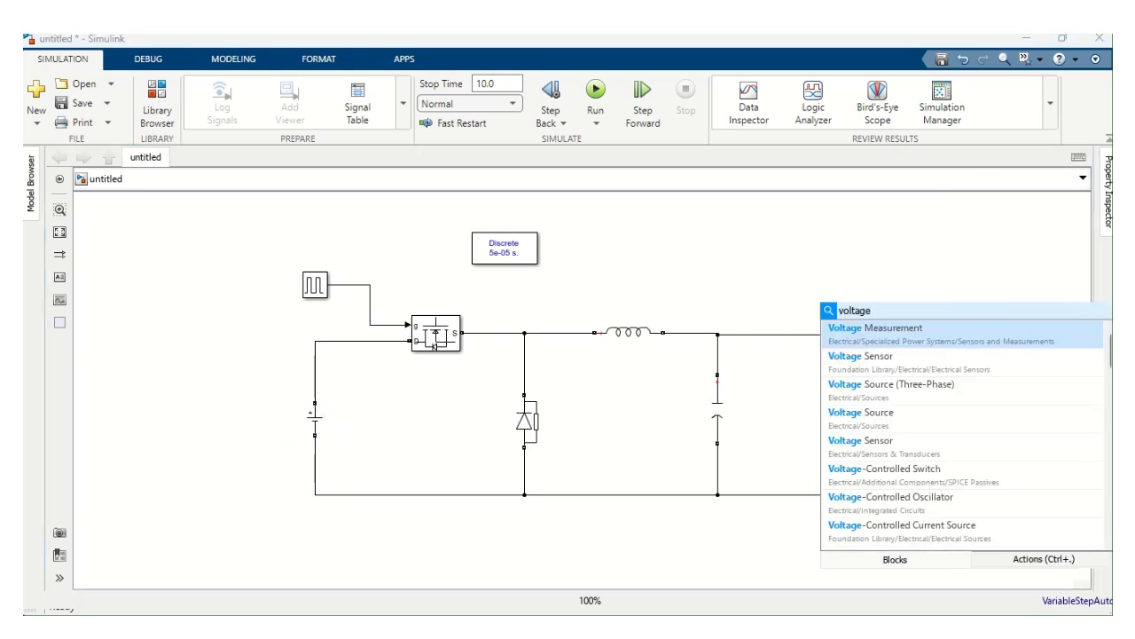
left_click(919, 335)
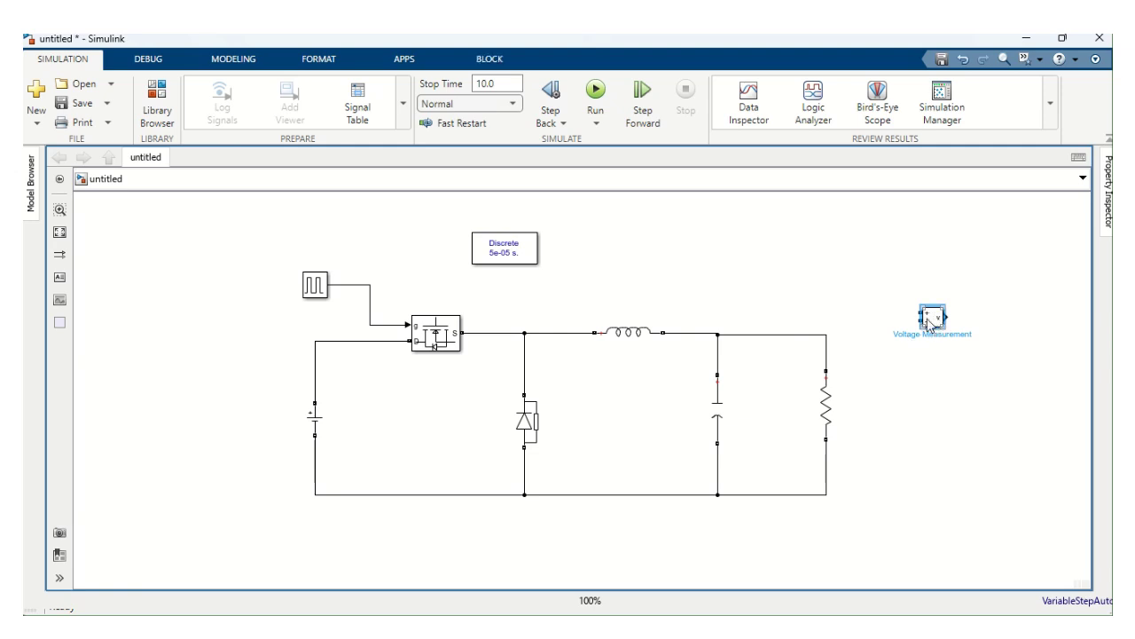
left_click_drag(930, 324, 315, 378)
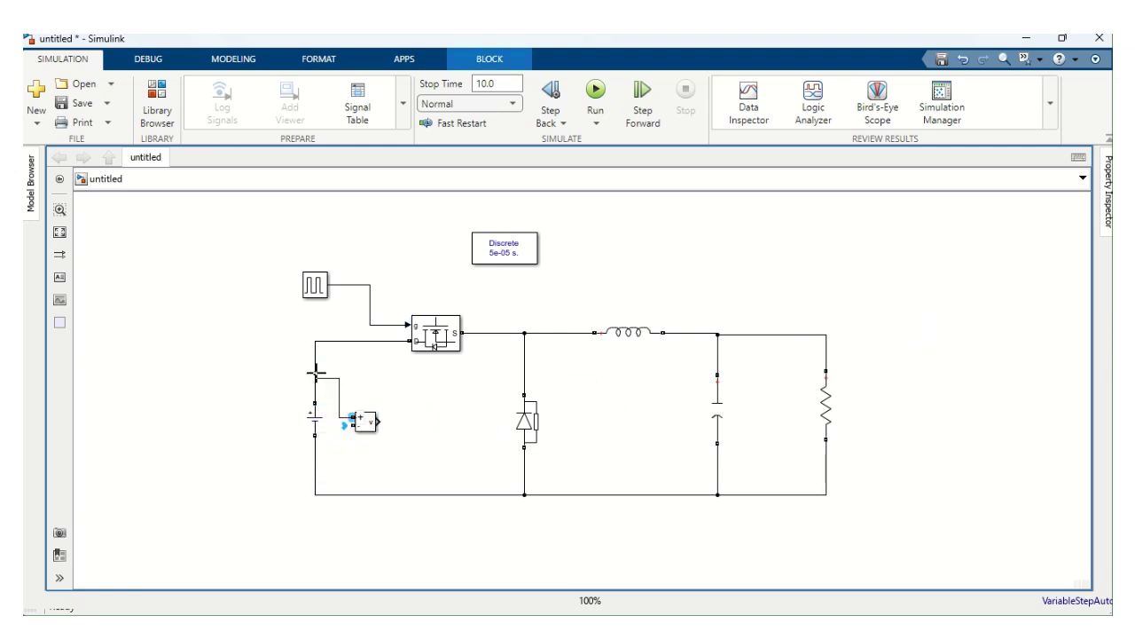
left_click(352, 448)
left_click_drag(350, 426, 317, 461)
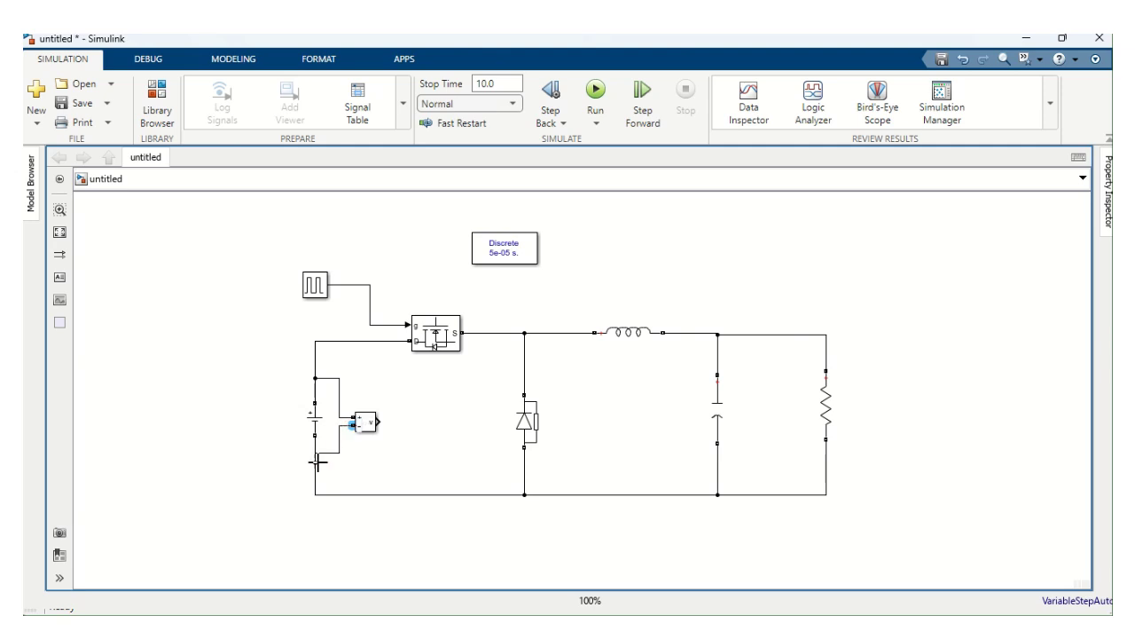
mouse_move(369, 423)
left_mouse_down()
mouse_move(861, 423)
mouse_move(917, 408)
mouse_move(884, 400)
mouse_move(826, 353)
left_mouse_up()
mouse_move(894, 410)
left_mouse_down()
mouse_move(887, 454)
mouse_move(828, 471)
left_mouse_up()
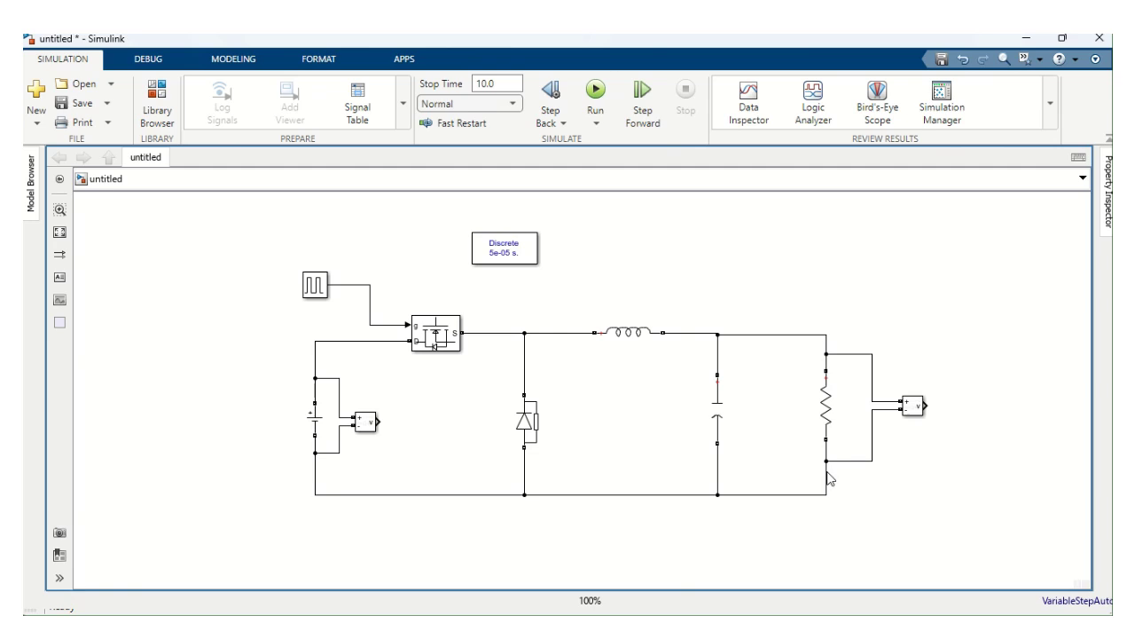
- Insert a Scope block via quick search for 'scop' and move it slightly lower
double_click(998, 316)
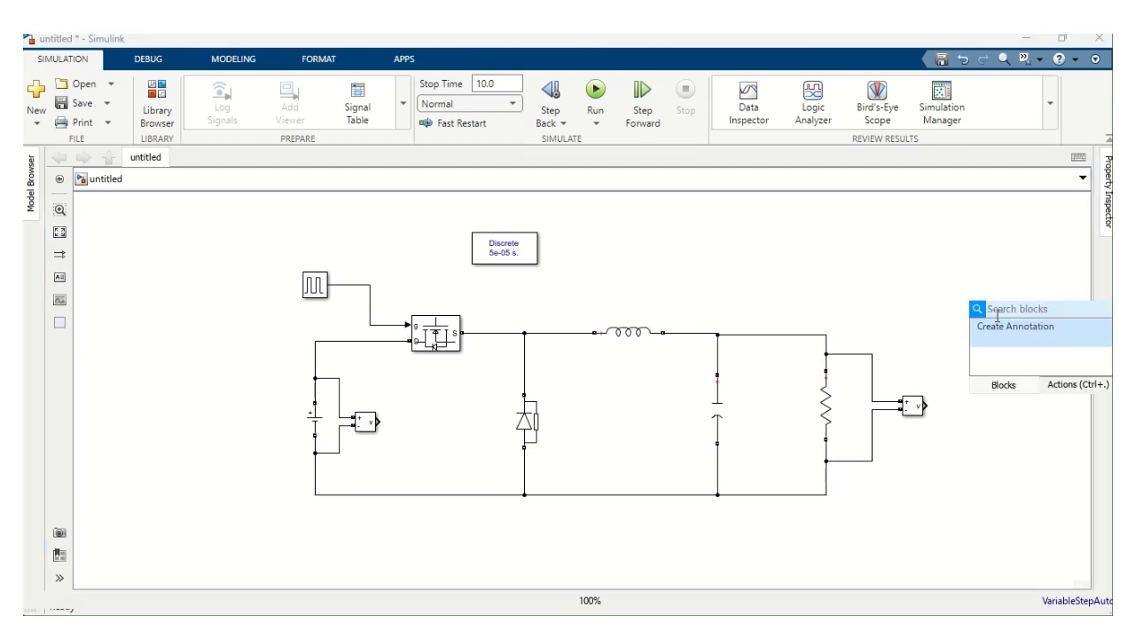
type("scope")
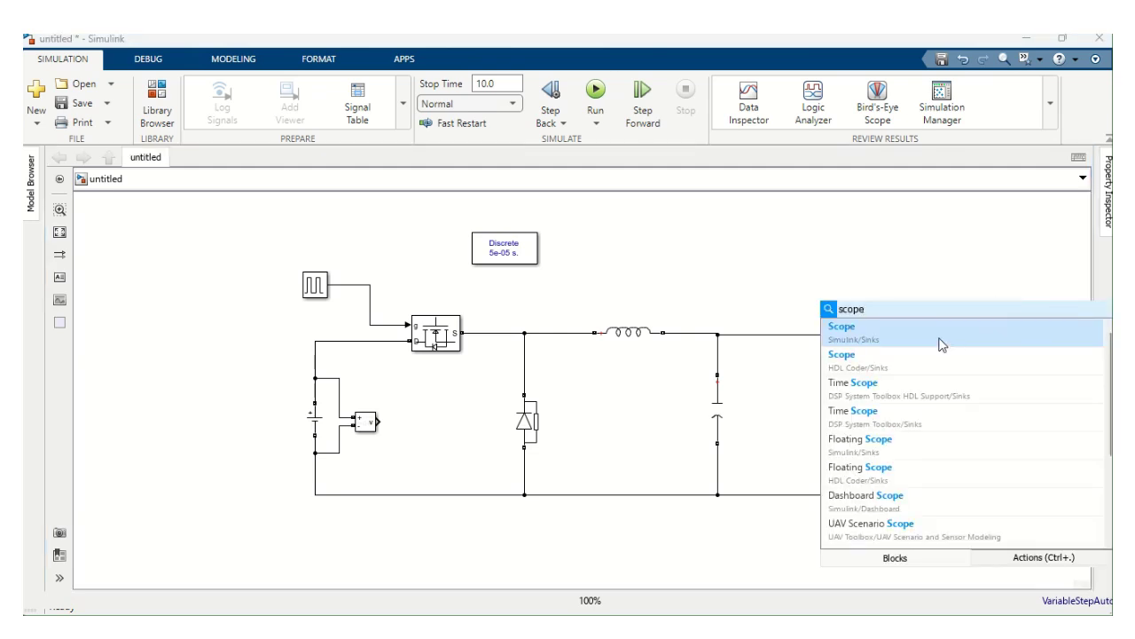
left_click(907, 341)
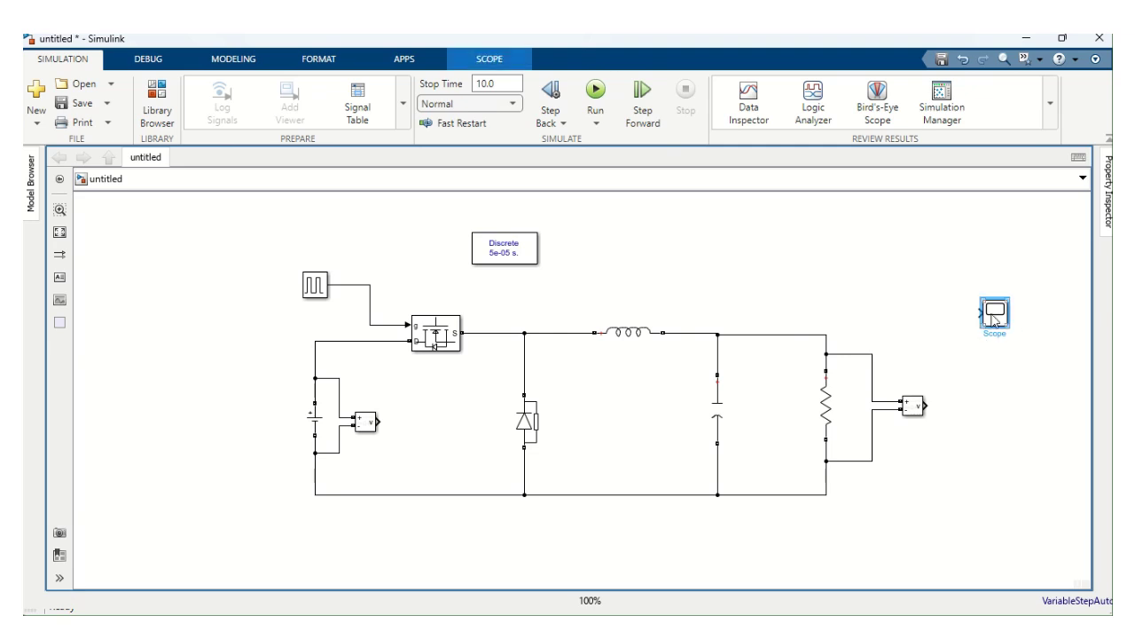
left_click_drag(994, 318, 998, 350)
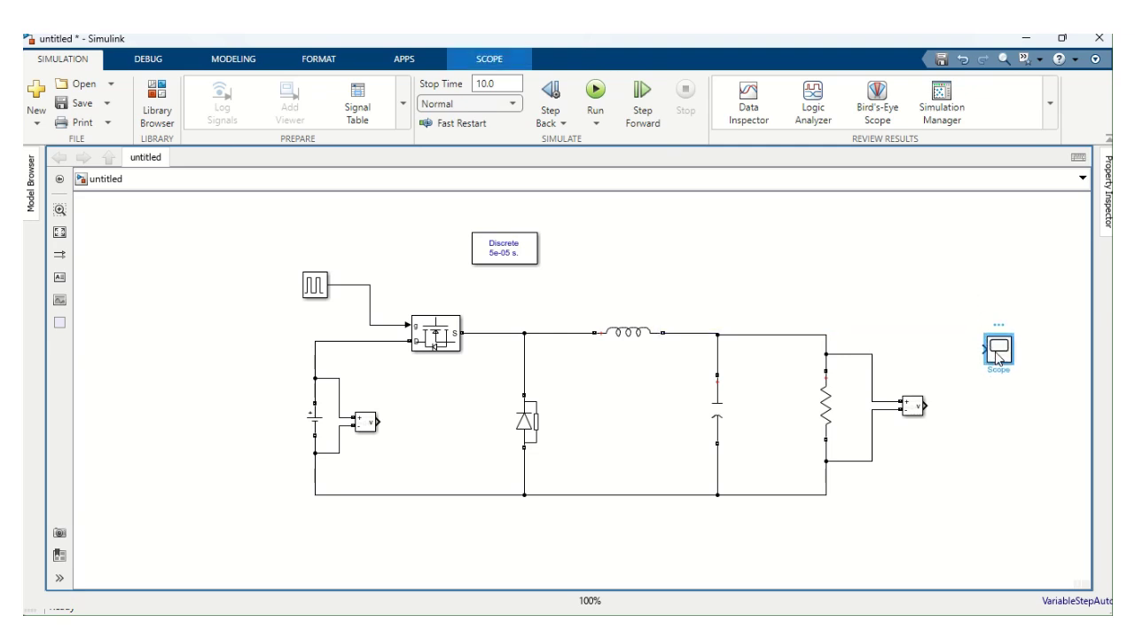
- Configure the Scope for 2 input ports with a 2x1 stacked axes layout
double_click(1000, 355)
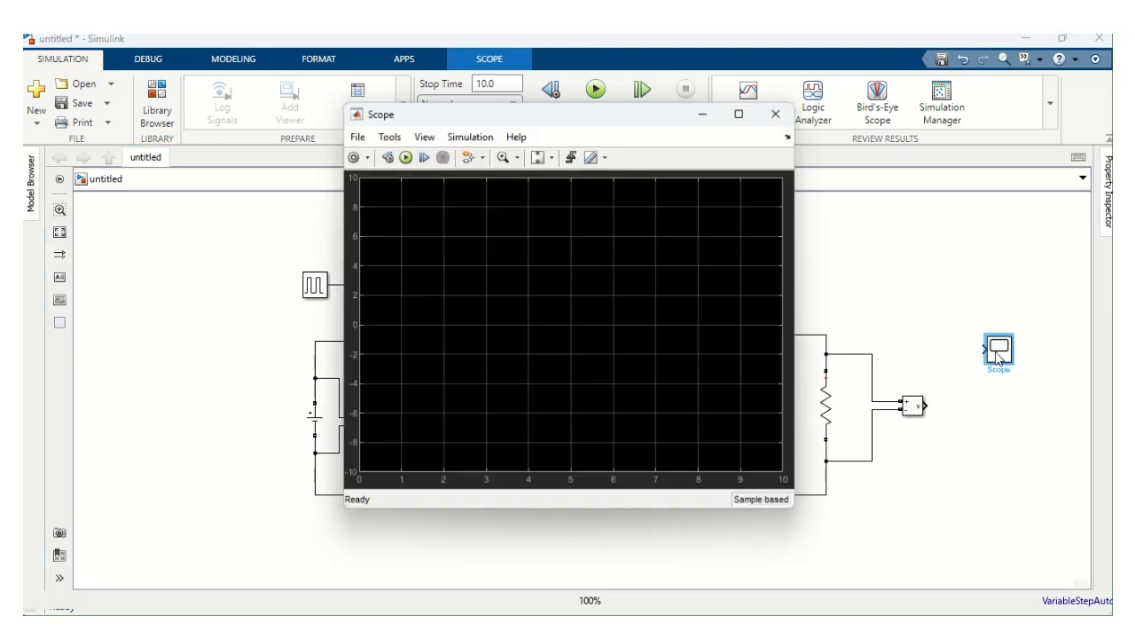
left_click(355, 158)
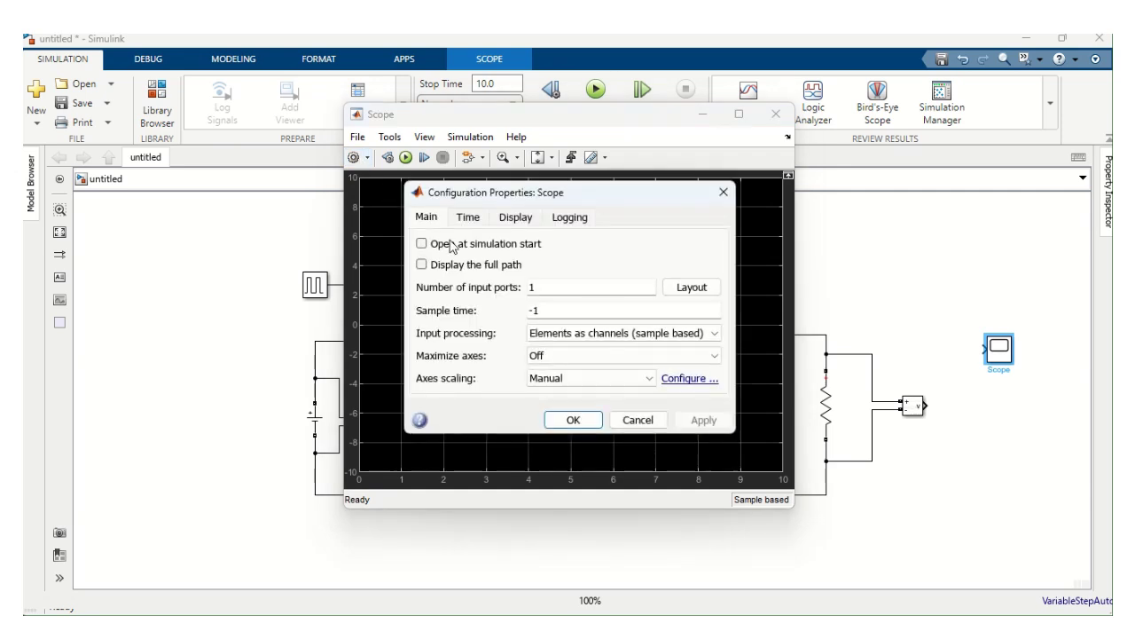
type("2")
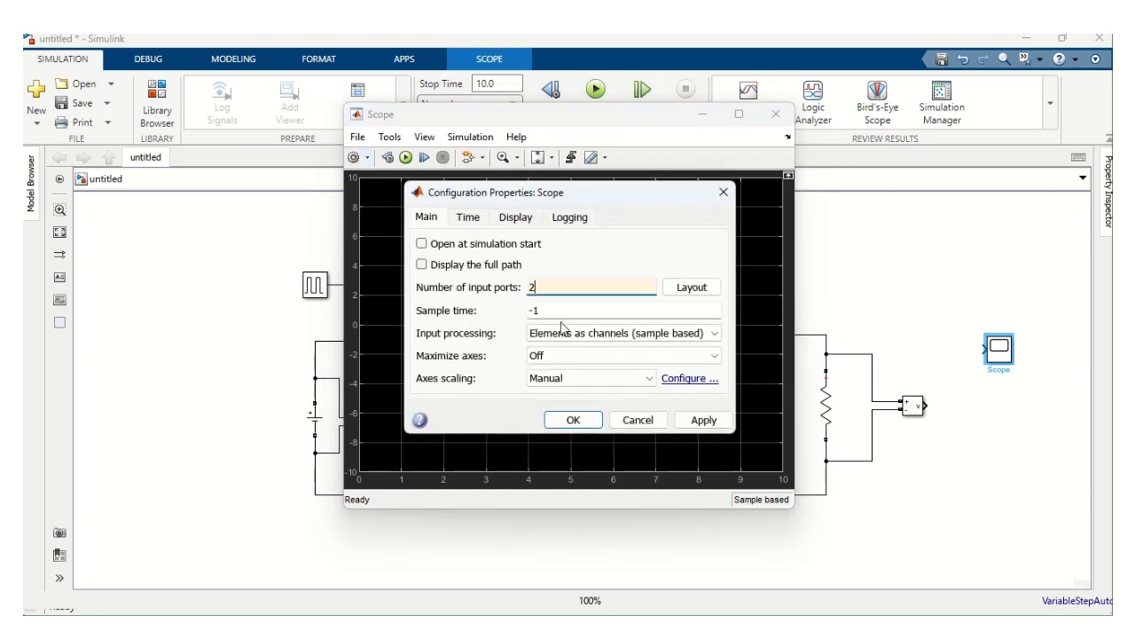
left_click(696, 289)
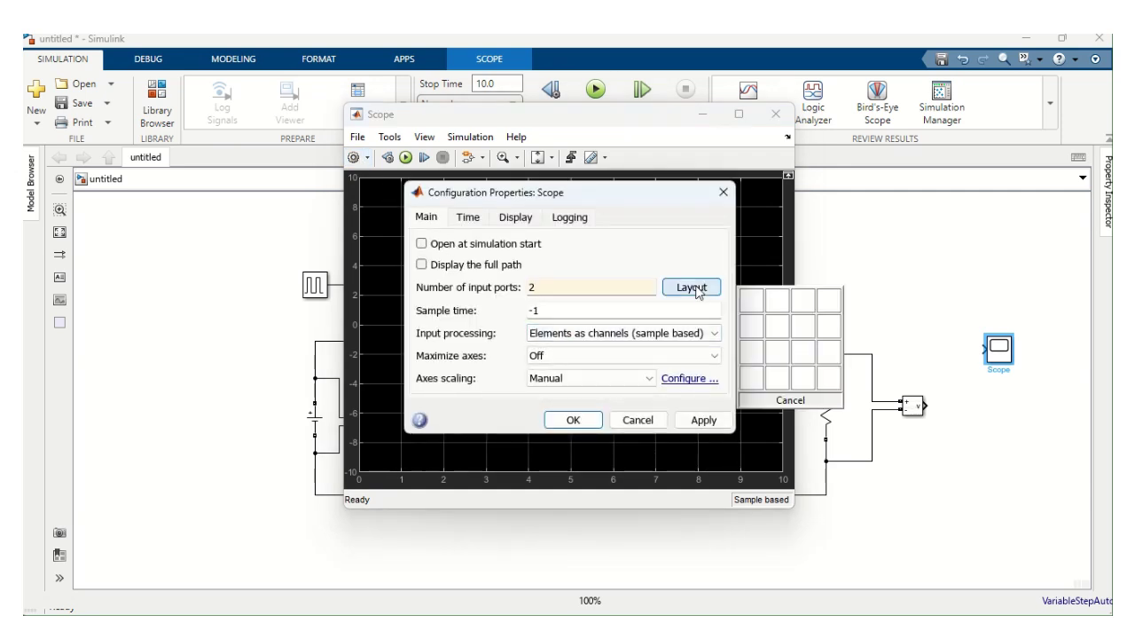
left_click(744, 352)
left_click(705, 421)
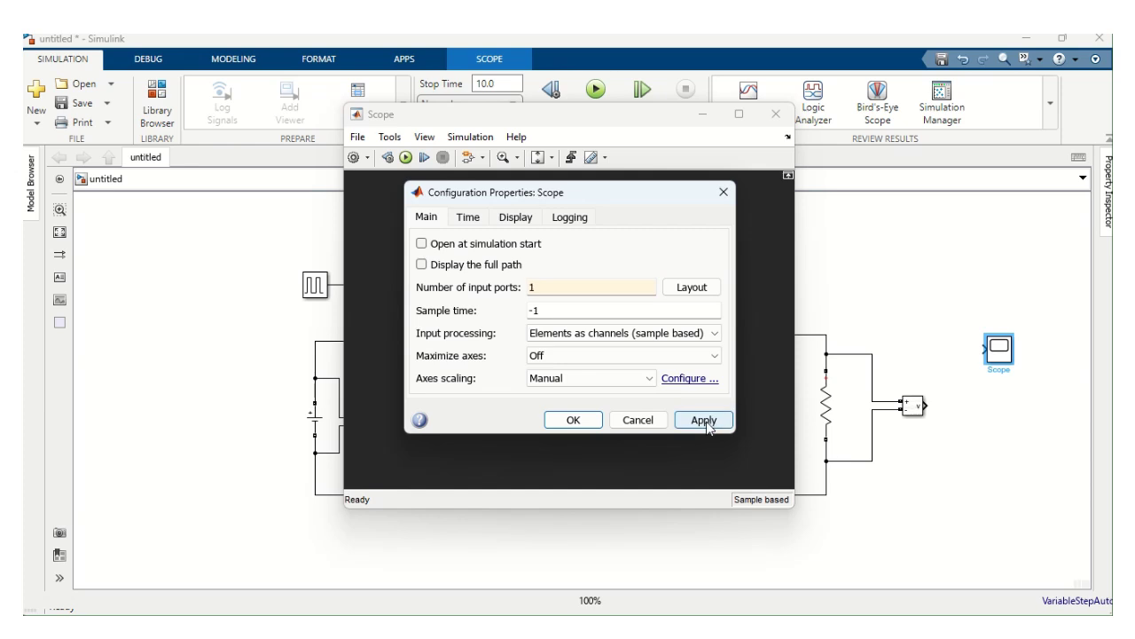
left_click(574, 420)
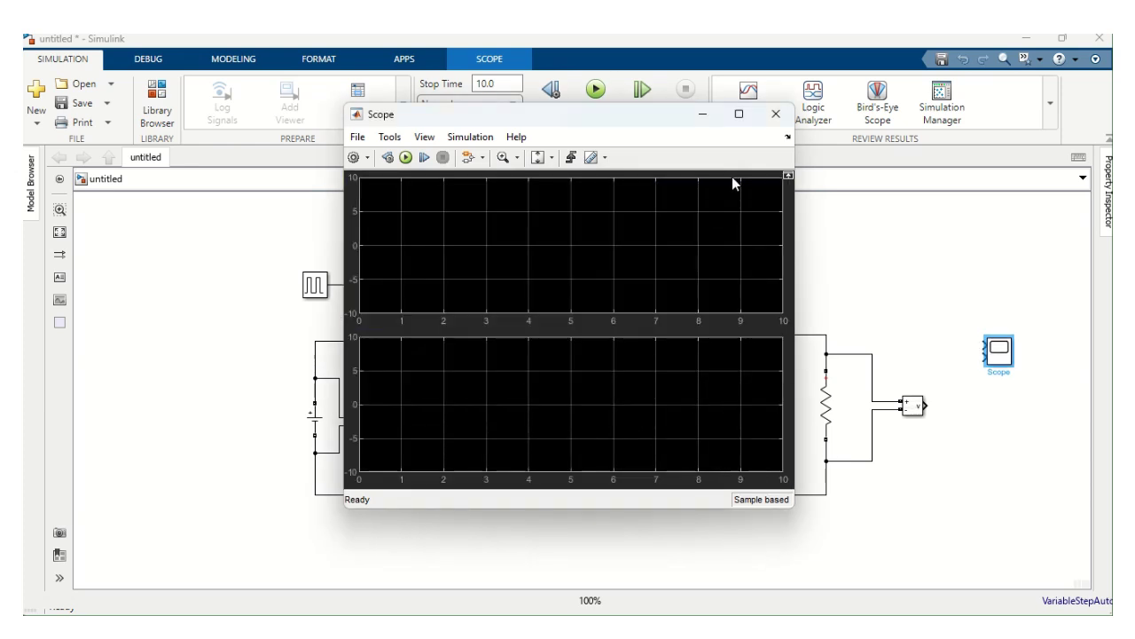
left_click(776, 113)
- Wire the source and load voltmeters to Scope inputs 1 and 2, and set stop time to 1
left_click_drag(1007, 358, 1020, 439)
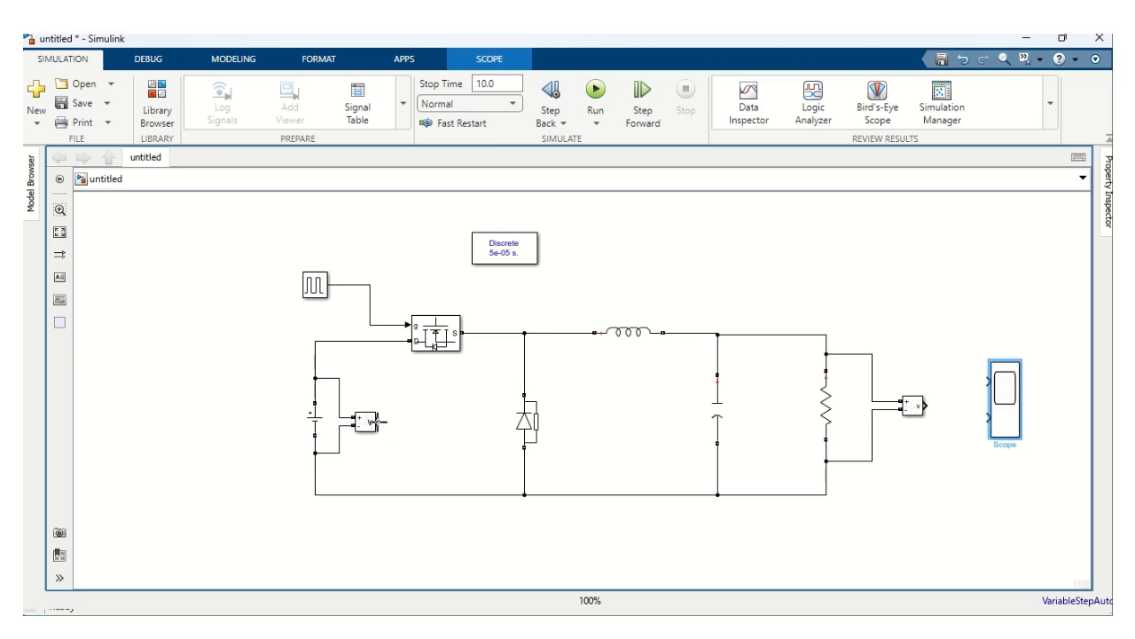
left_click_drag(379, 422, 985, 381)
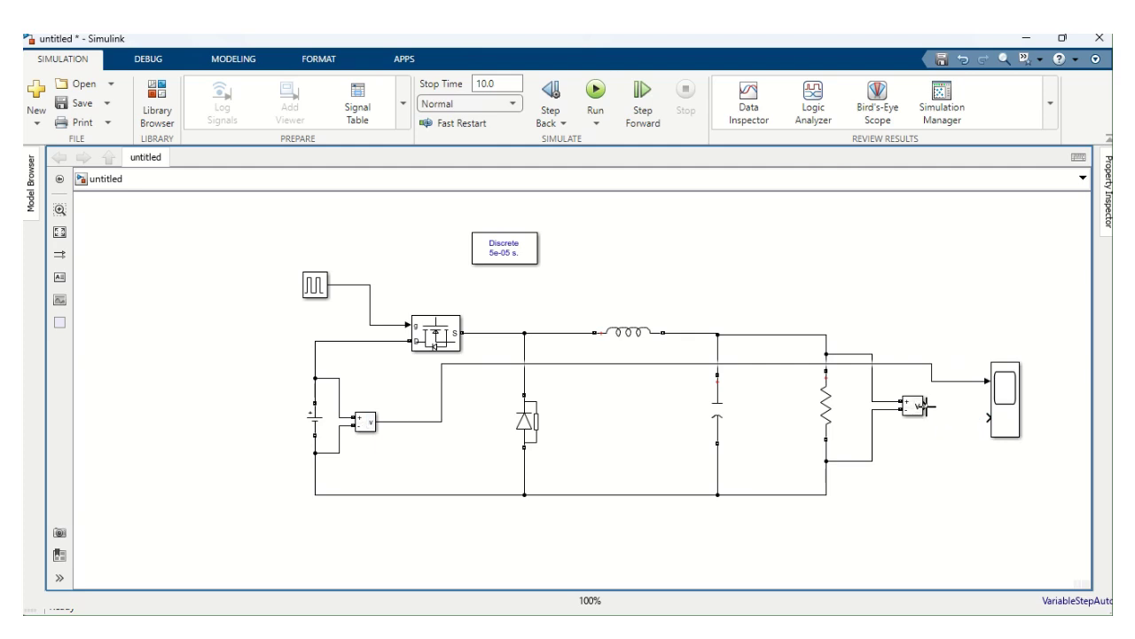
left_click_drag(927, 406, 990, 417)
left_click(502, 83)
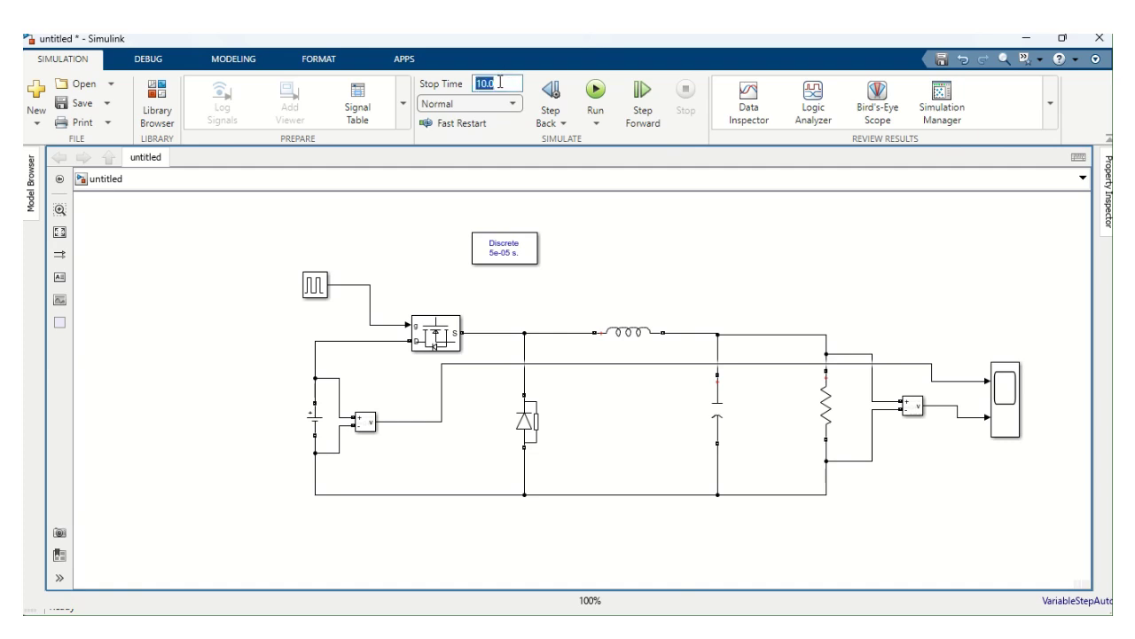
type("1")
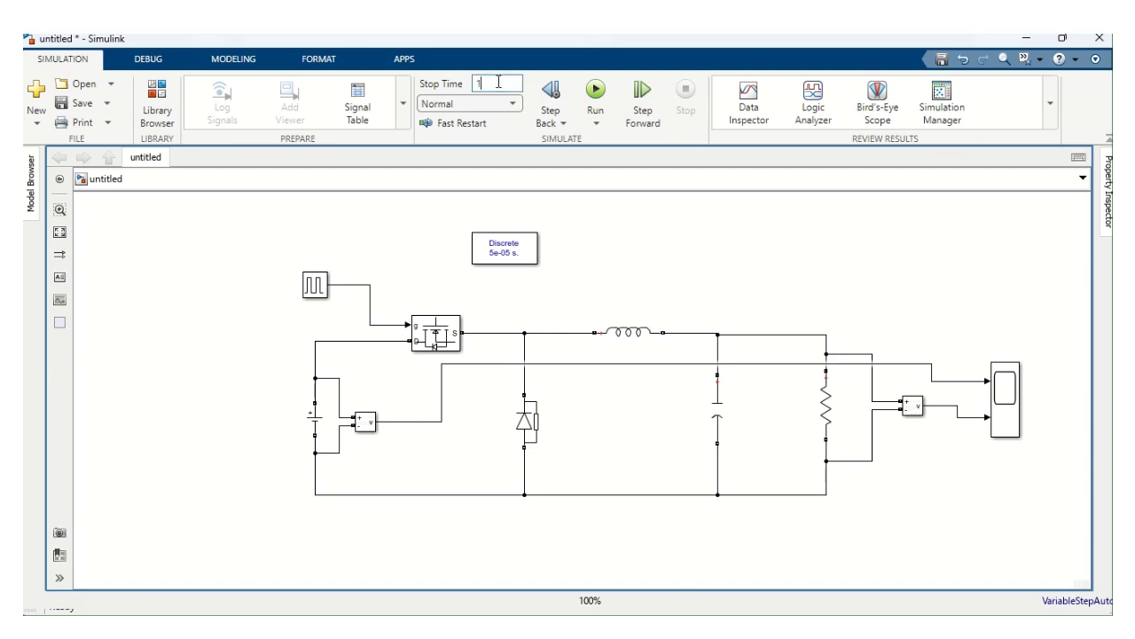
- Run the model to 1 s and inspect the maximized scope: about 12 V in, 5.3 V out
left_click(596, 92)
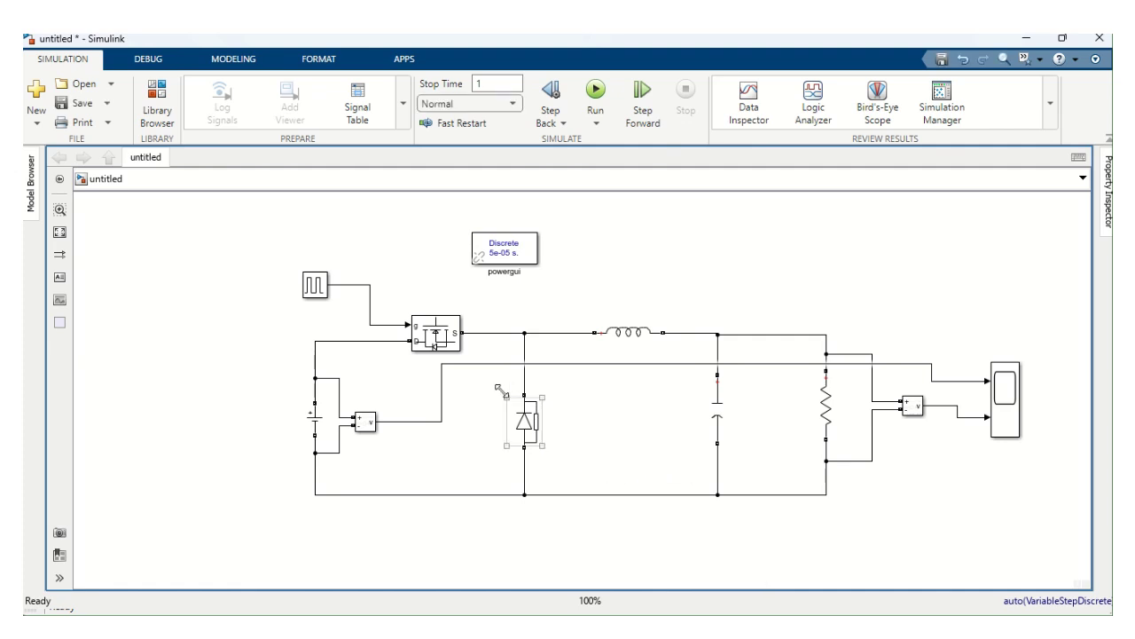
left_click(1006, 407)
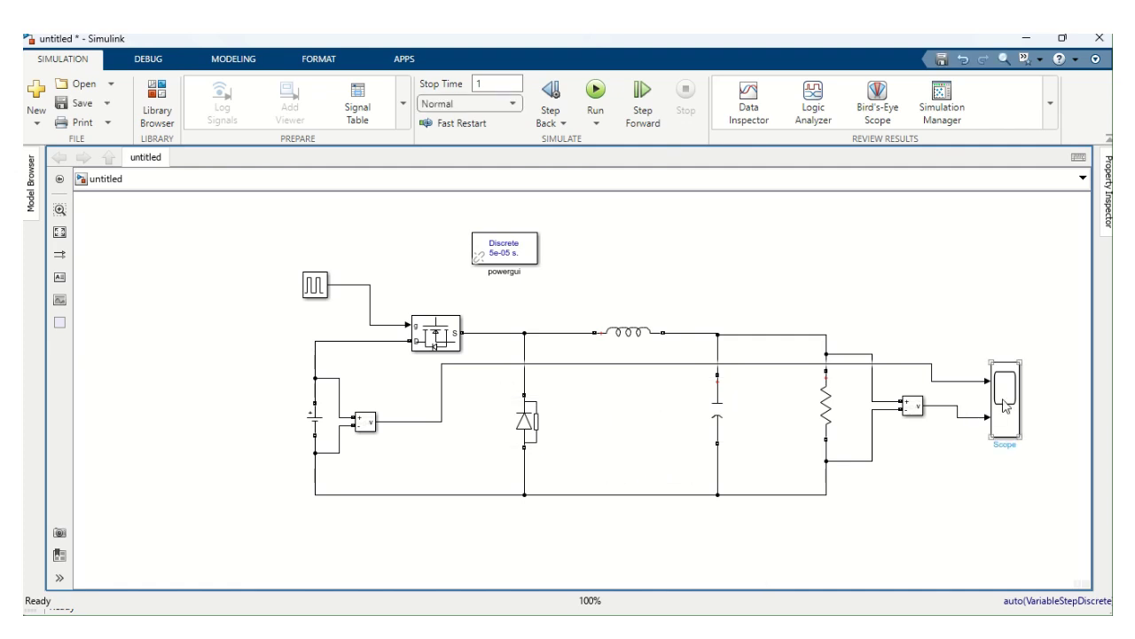
double_click(1005, 407)
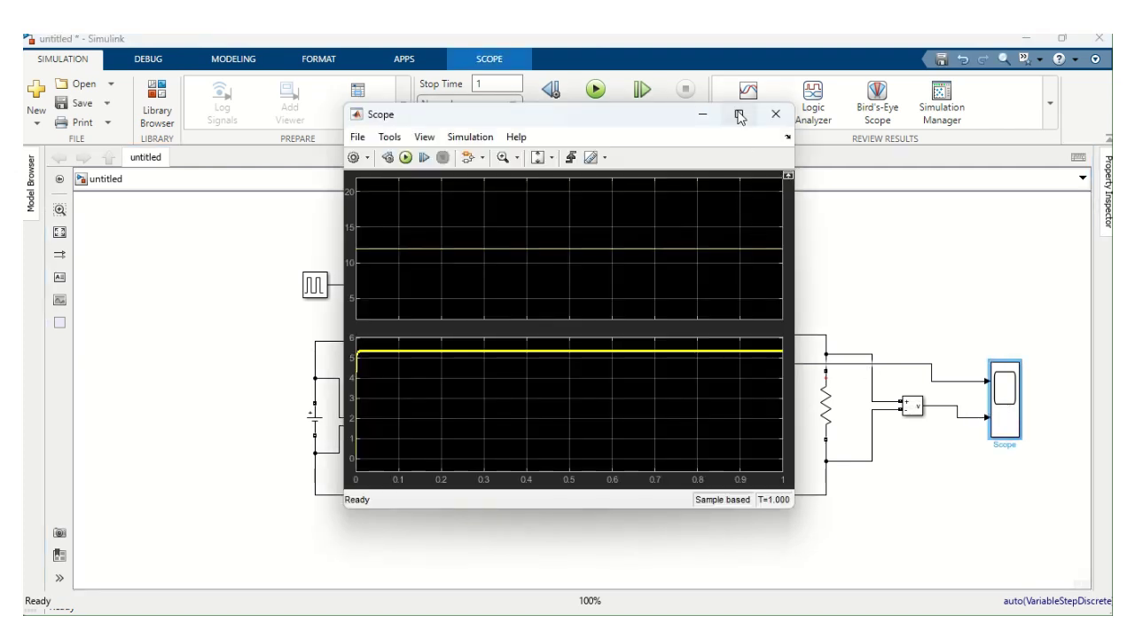
left_click(739, 115)
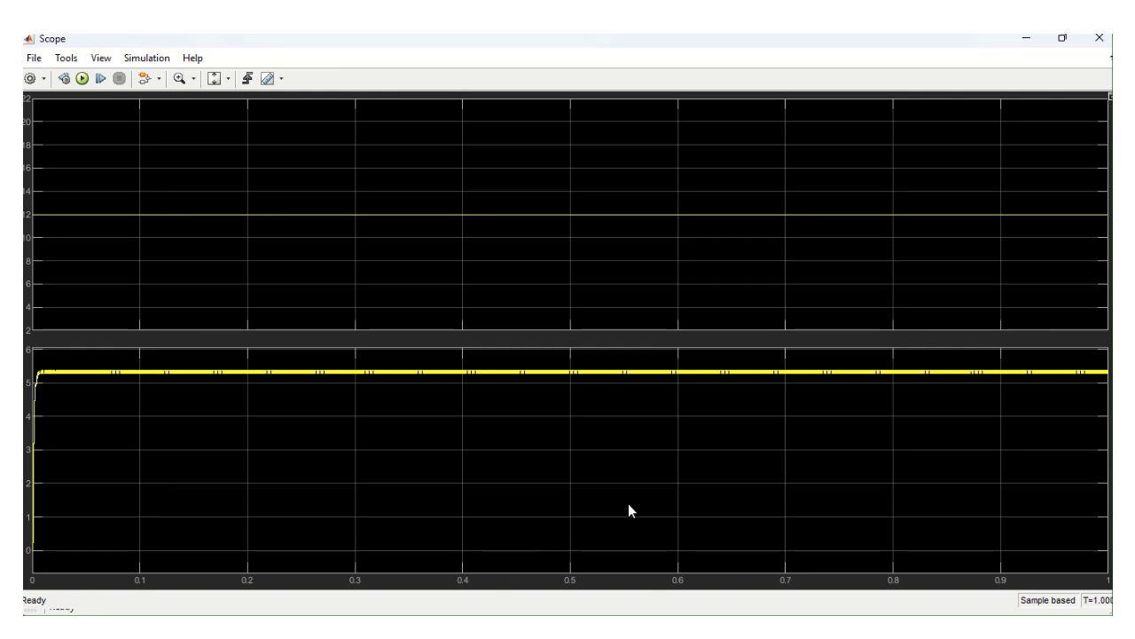
left_click(1100, 38)
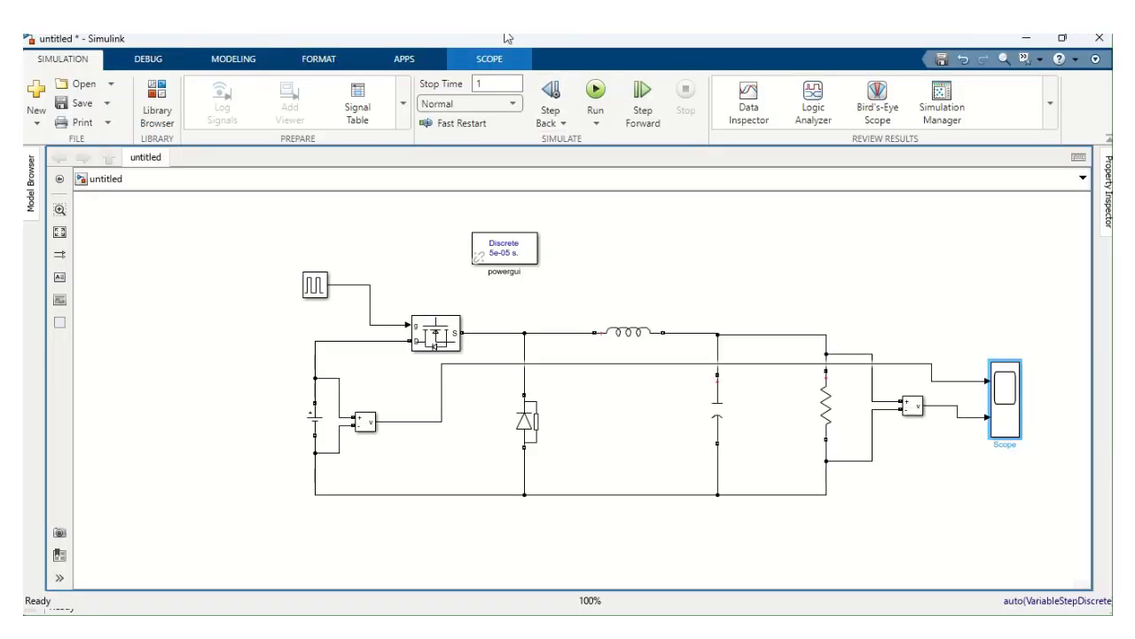